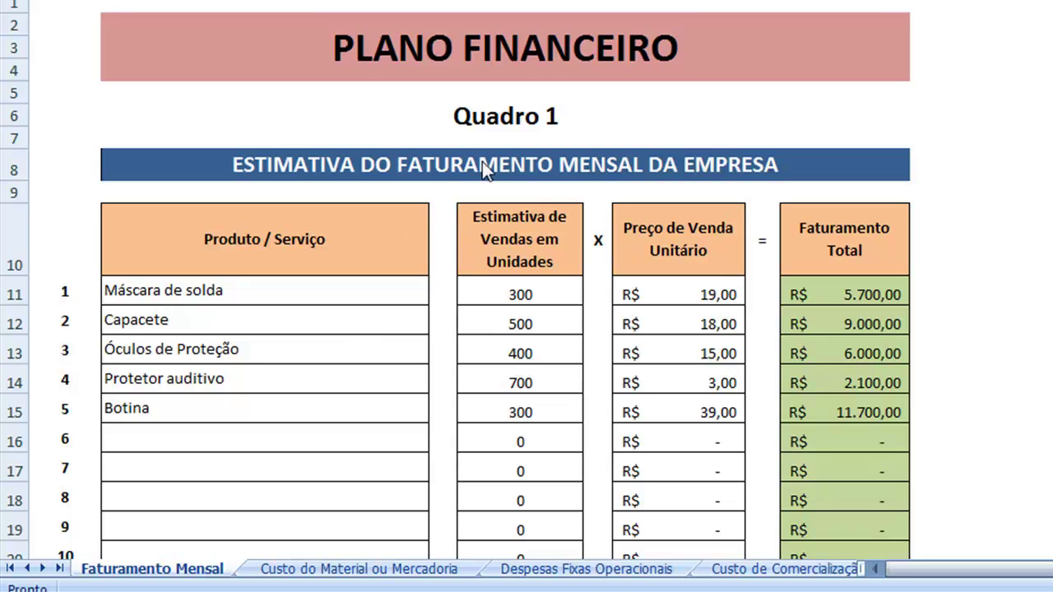
Open the Custo do Material ou Mercadoria sheet and review the product cost table in Quadro 2 down to its total.
left_click(302, 569)
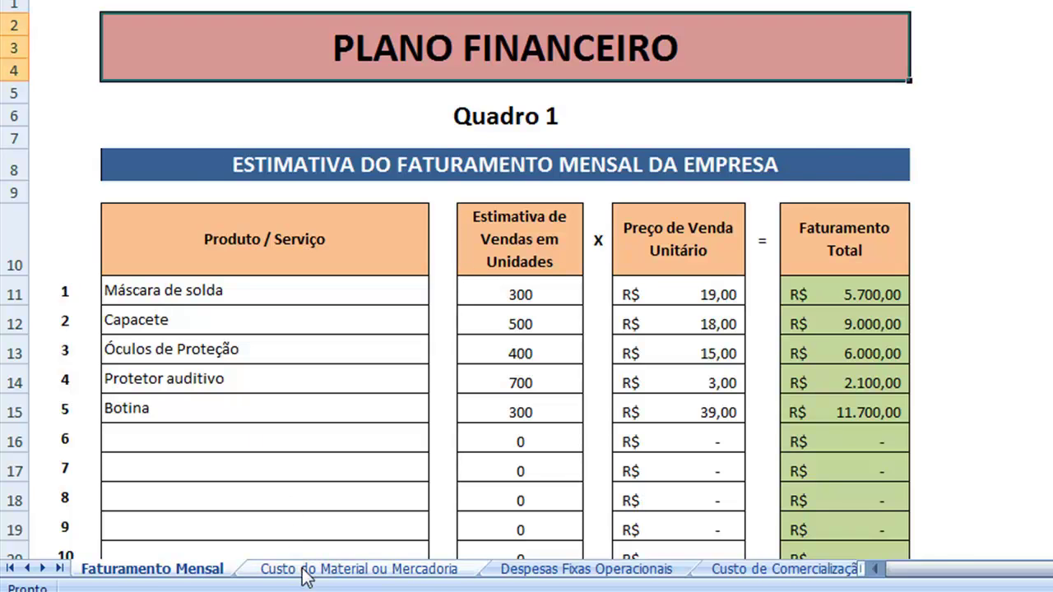
left_click(303, 574)
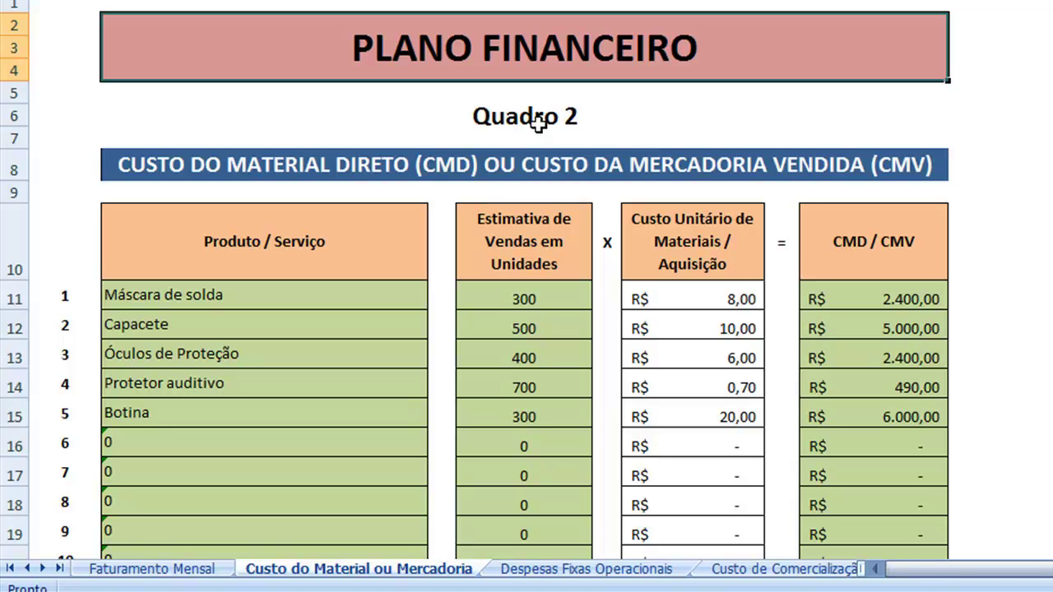
scroll(297, 274, "down", 2)
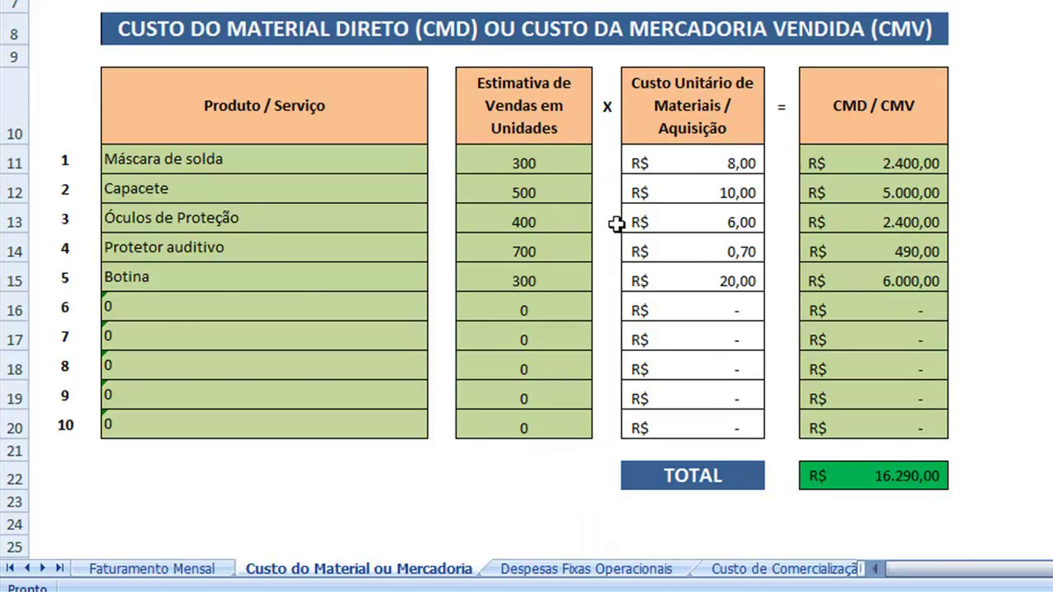
scroll(615, 223, "up", 2)
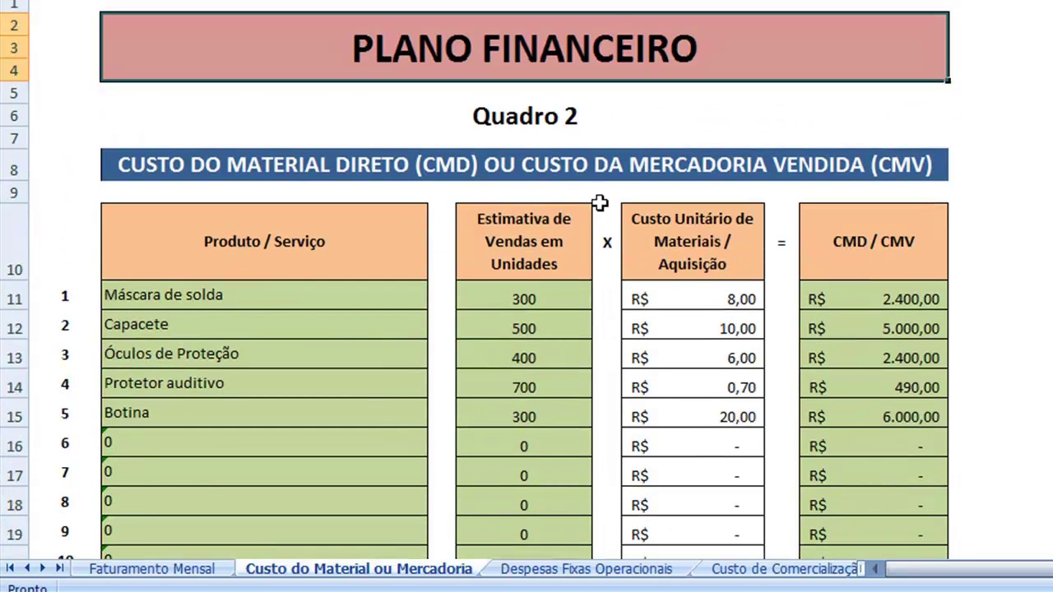
Open the Despesas Fixas Operacionais sheet and review the monthly fixed expenses in Quadro 3 down to the total.
left_click(572, 579)
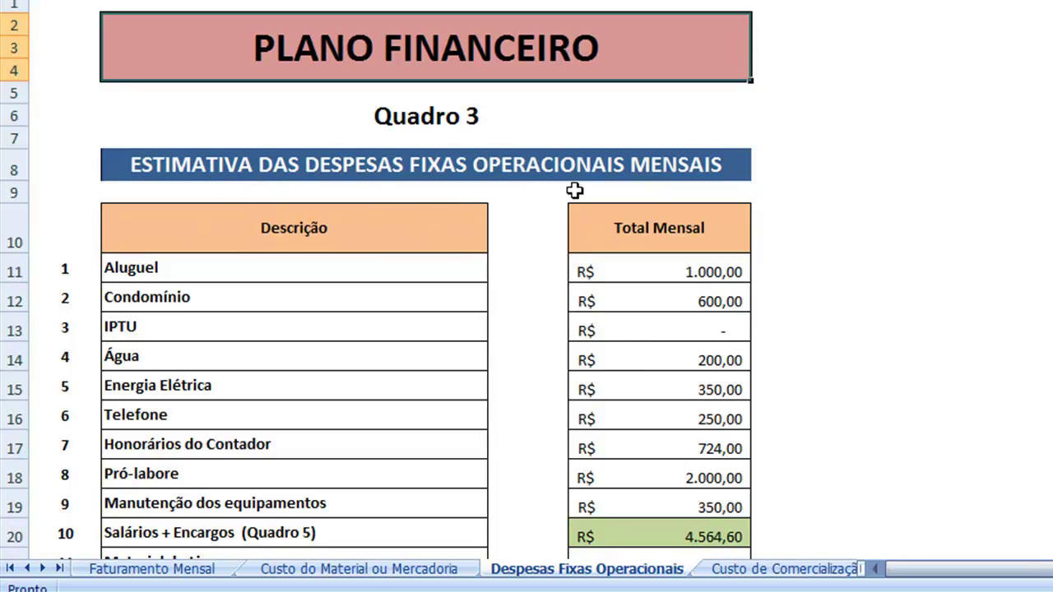
scroll(398, 277, "down", 5)
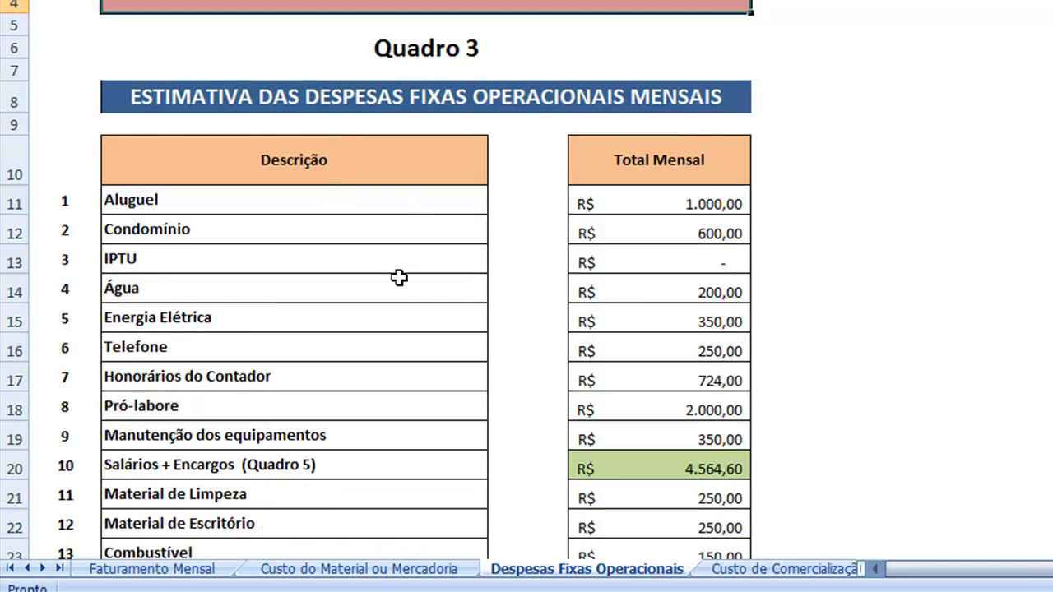
scroll(398, 277, "down", 1)
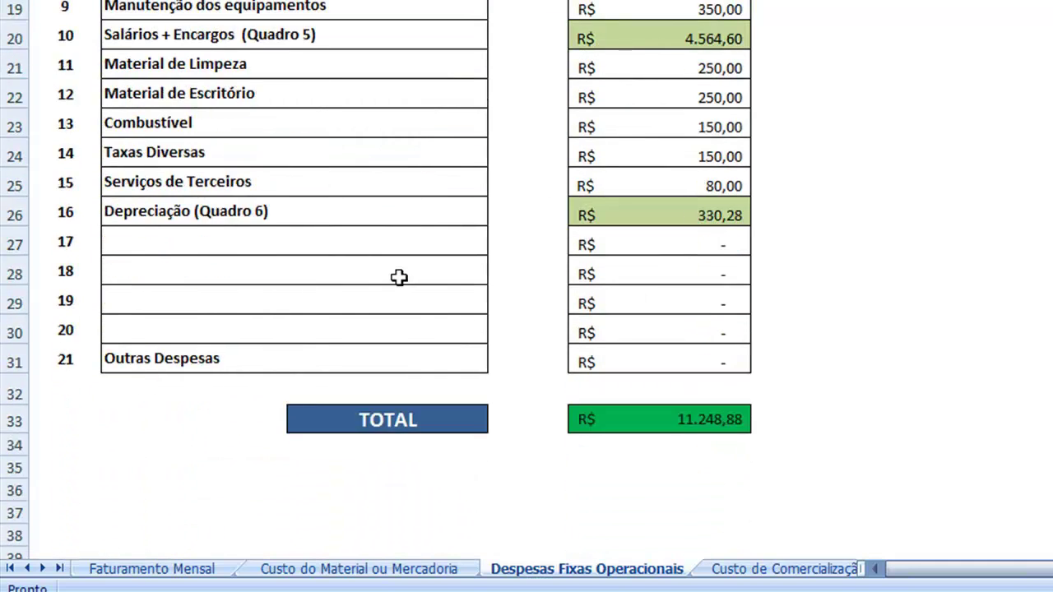
scroll(399, 277, "up", 2)
scroll(301, 294, "up", 4)
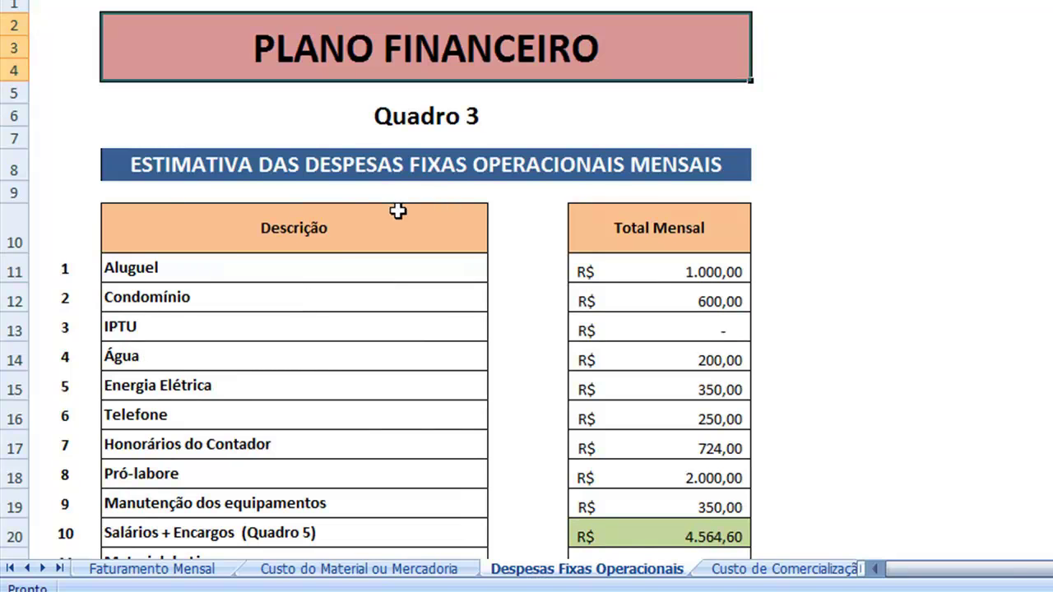
Open the Custo de Comercialização sheet and review the taxes, sales expenses, subtotals and total in Quadro 4.
left_click(755, 573)
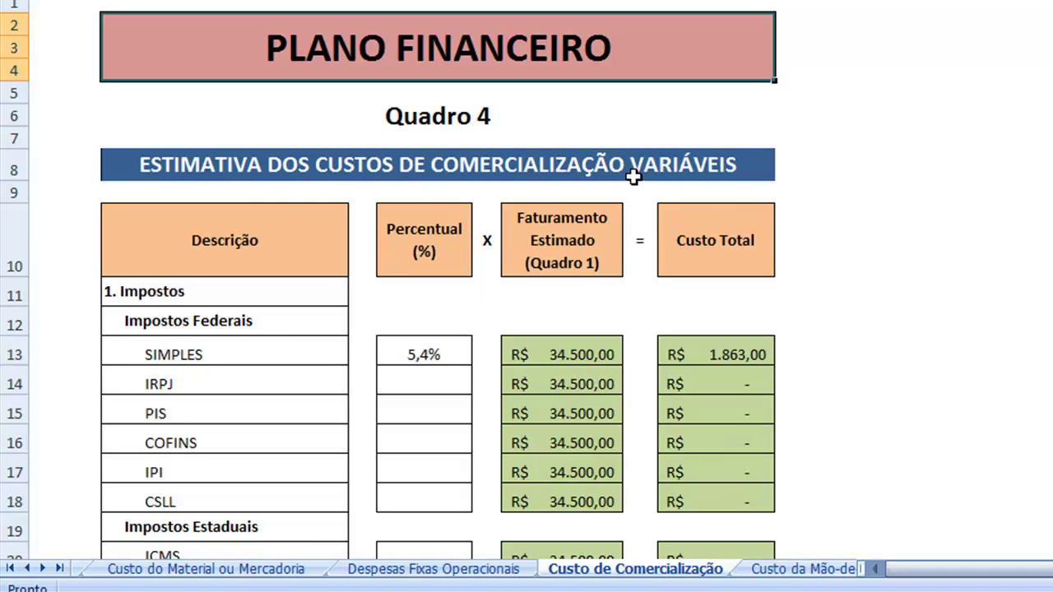
scroll(283, 237, "down", 1)
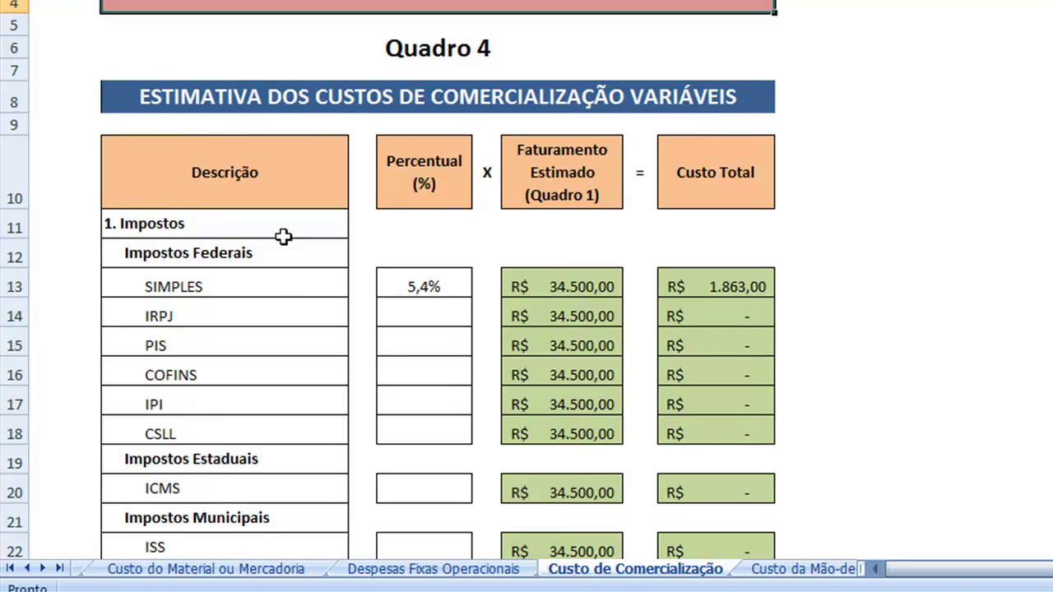
scroll(458, 230, "down", 3)
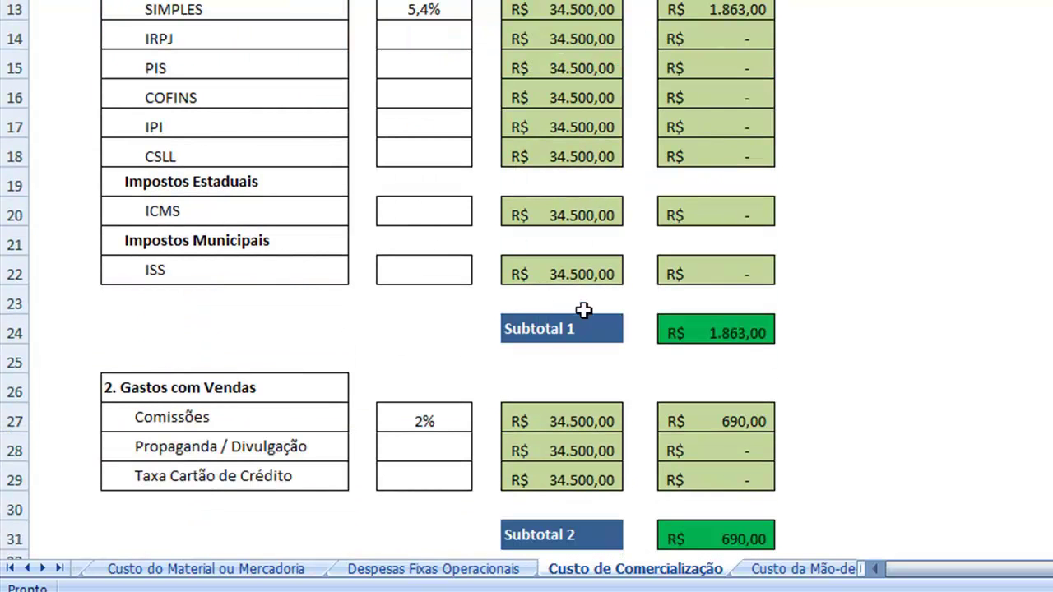
scroll(621, 399, "down", 1)
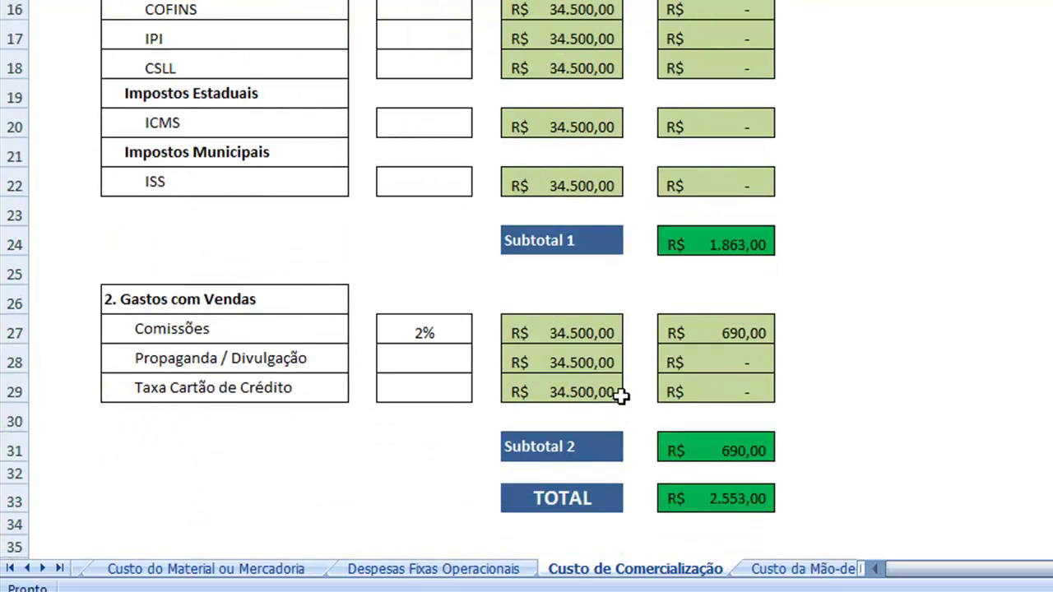
scroll(622, 395, "up", 5)
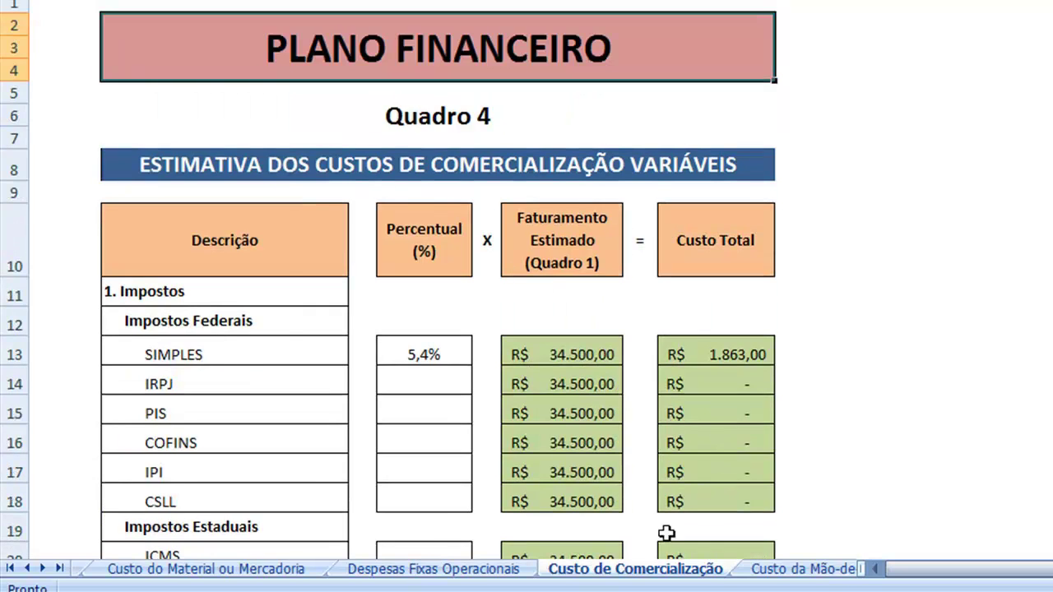
Review the labour cost estimates on the Custo da Mão-de-obra sheet and the fixed assets on the Custo com Depreciação sheet.
left_click(788, 569)
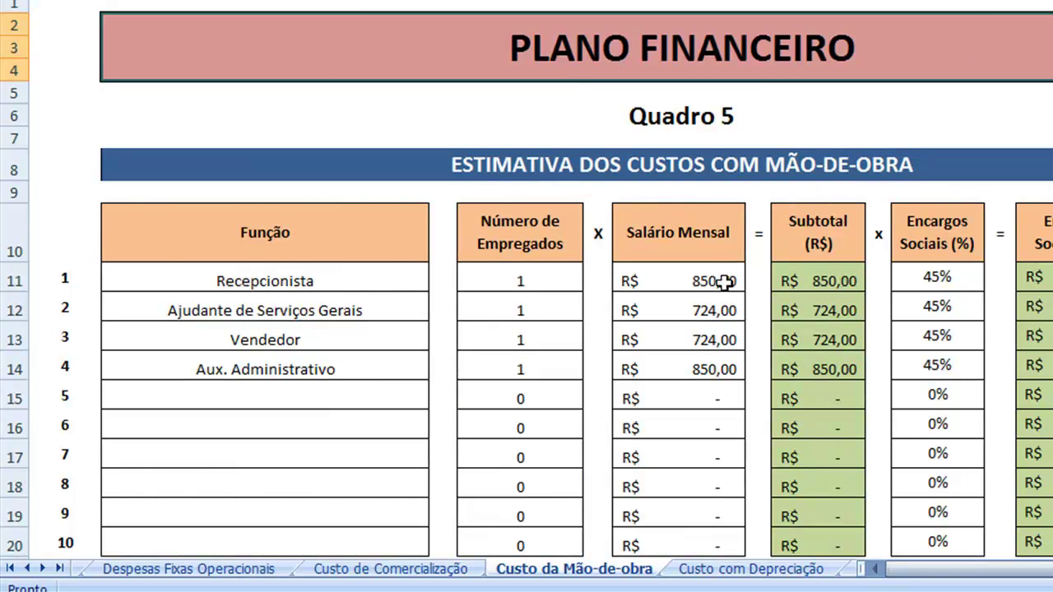
scroll(730, 278, "down", 2)
scroll(731, 275, "up", 2)
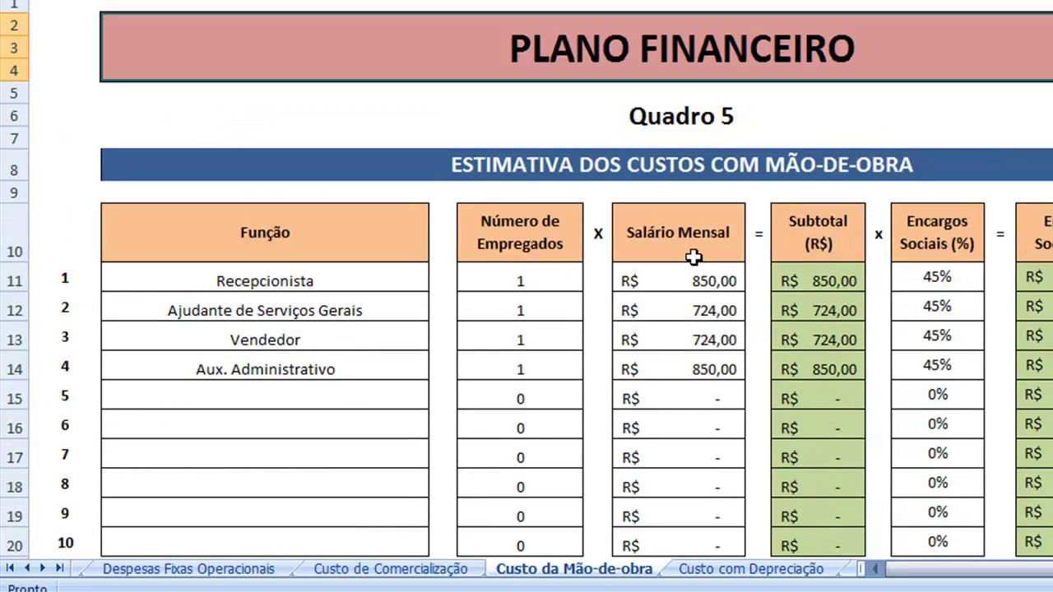
left_click(734, 571)
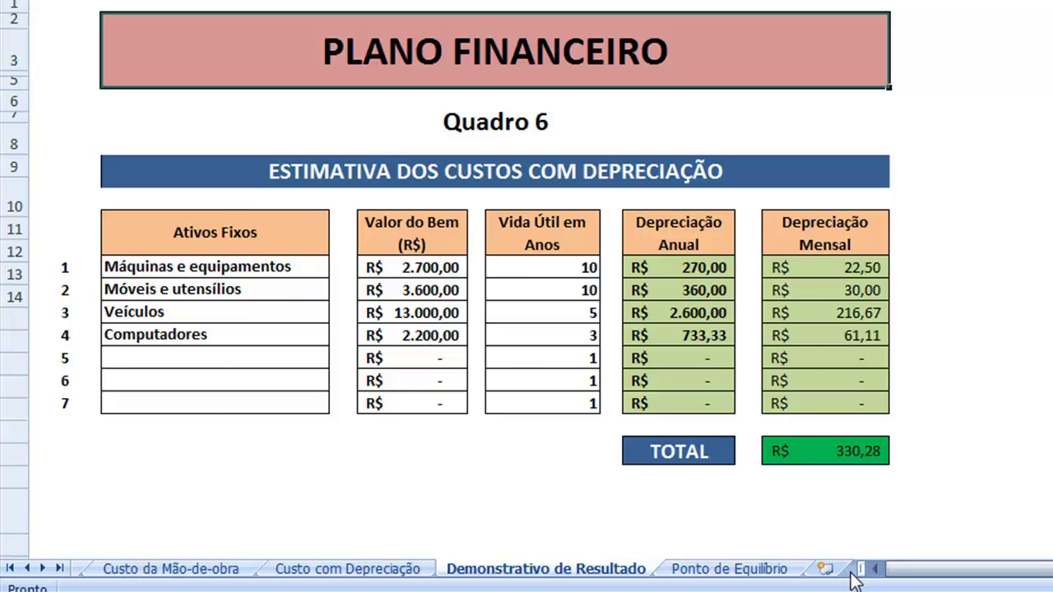
Review the income statement on the Demonstrativo de Resultado sheet and the break-even calculation on the Ponto de Equilíbrio sheet.
left_click(852, 574)
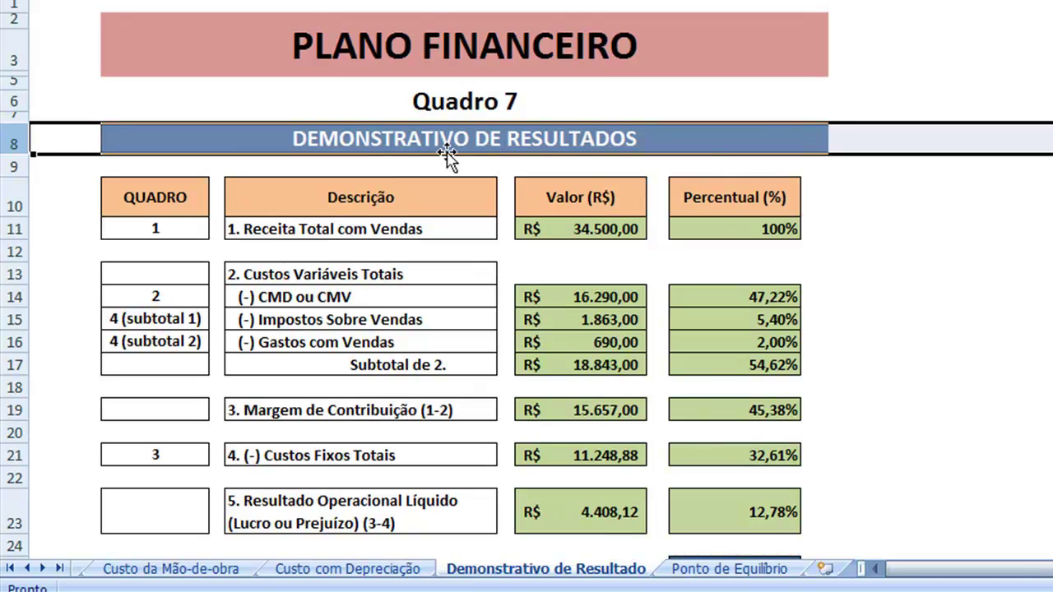
scroll(514, 260, "down", 1)
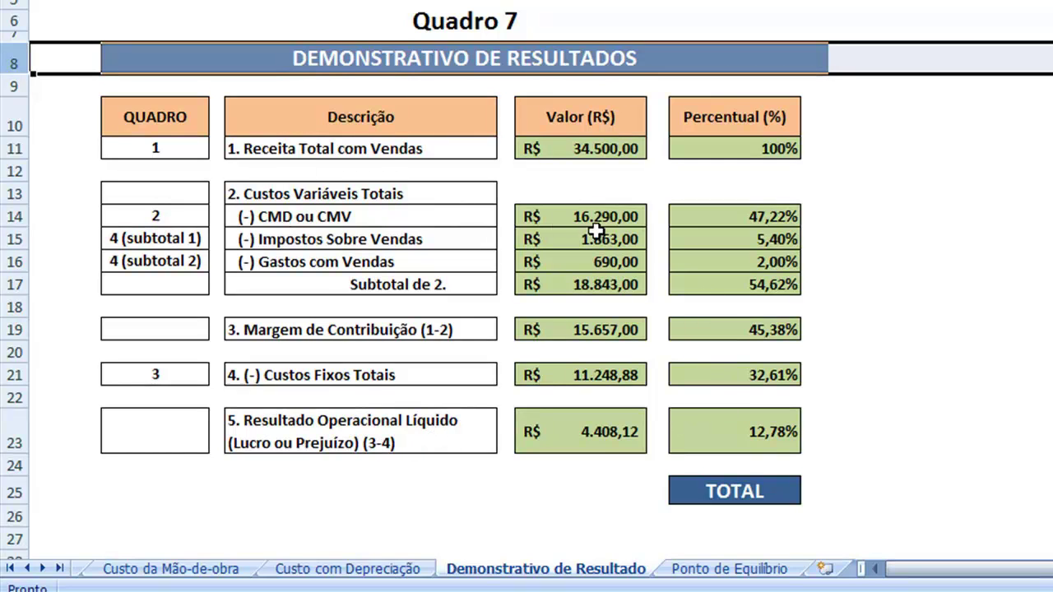
scroll(432, 284, "up", 2)
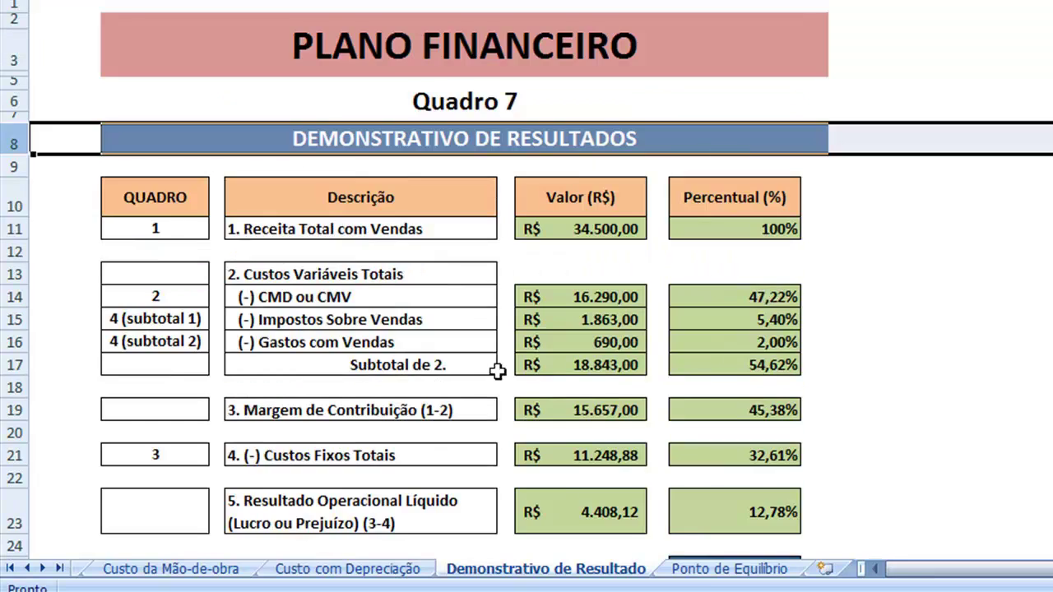
left_click(698, 569)
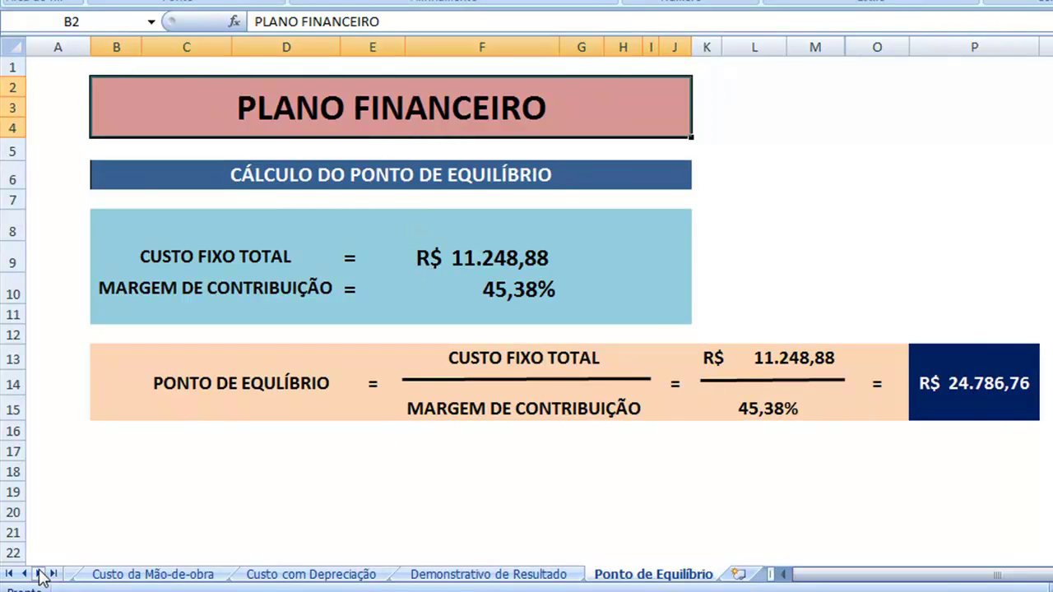
Return to the Faturamento Mensal sheet and review the monthly revenue estimate in Quadro 1 down to its total.
left_click(25, 574)
left_click(25, 574)
left_click(25, 574)
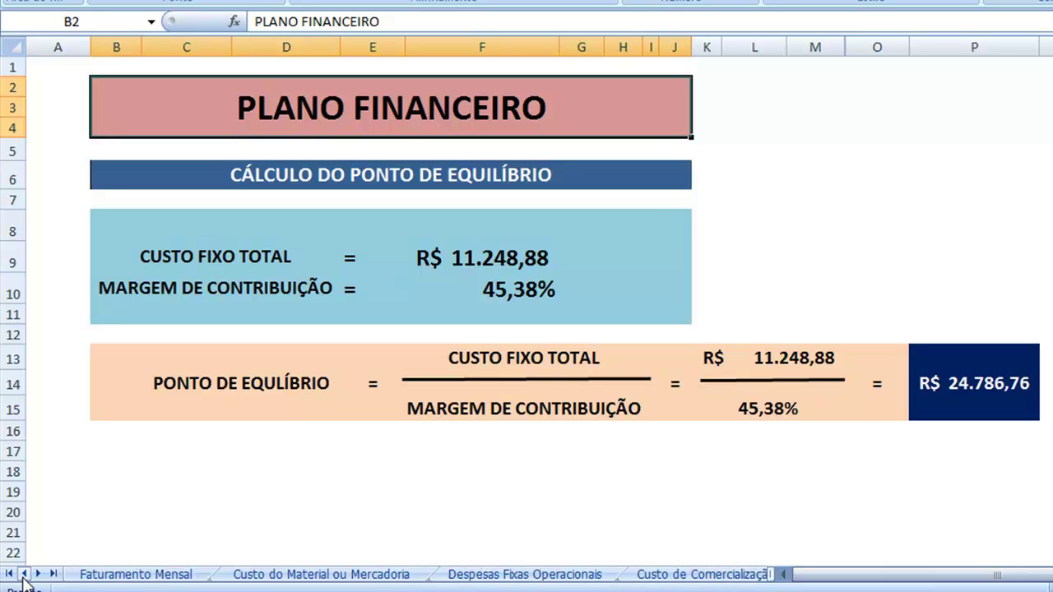
left_click(86, 575)
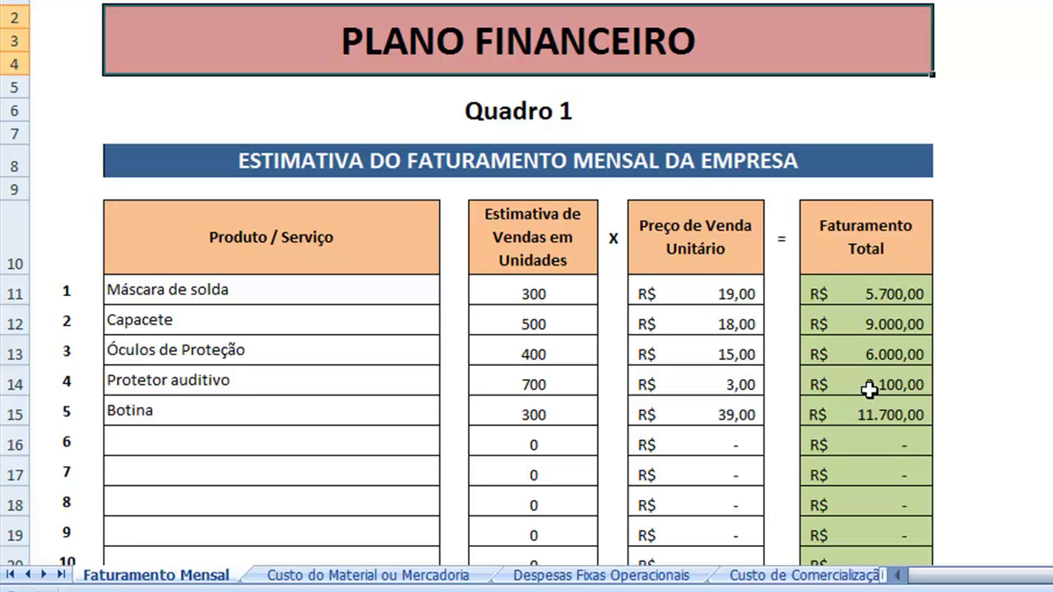
scroll(869, 389, "down", 1)
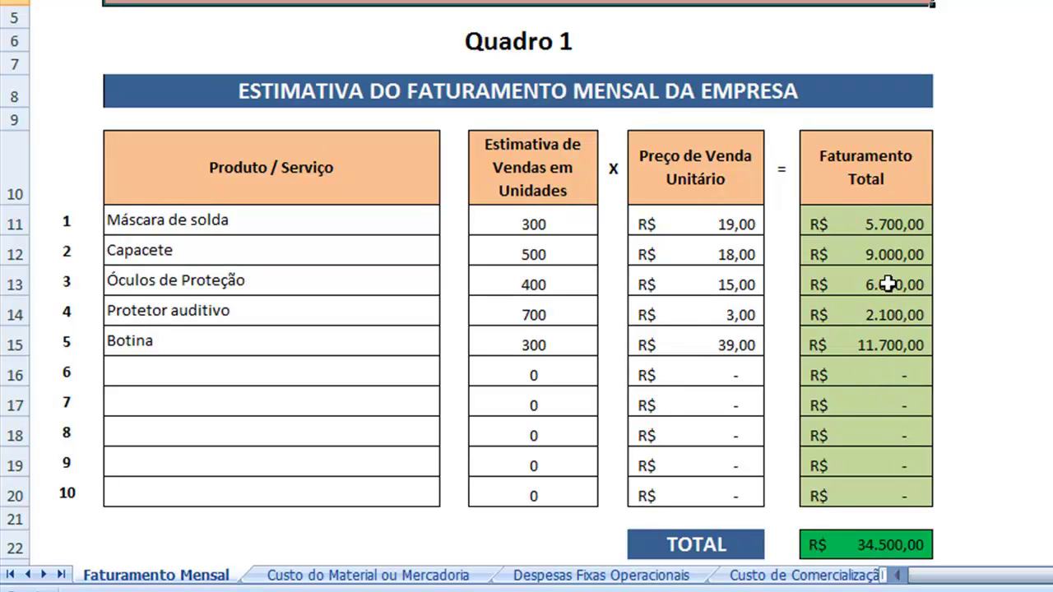
scroll(890, 334, "down", 1)
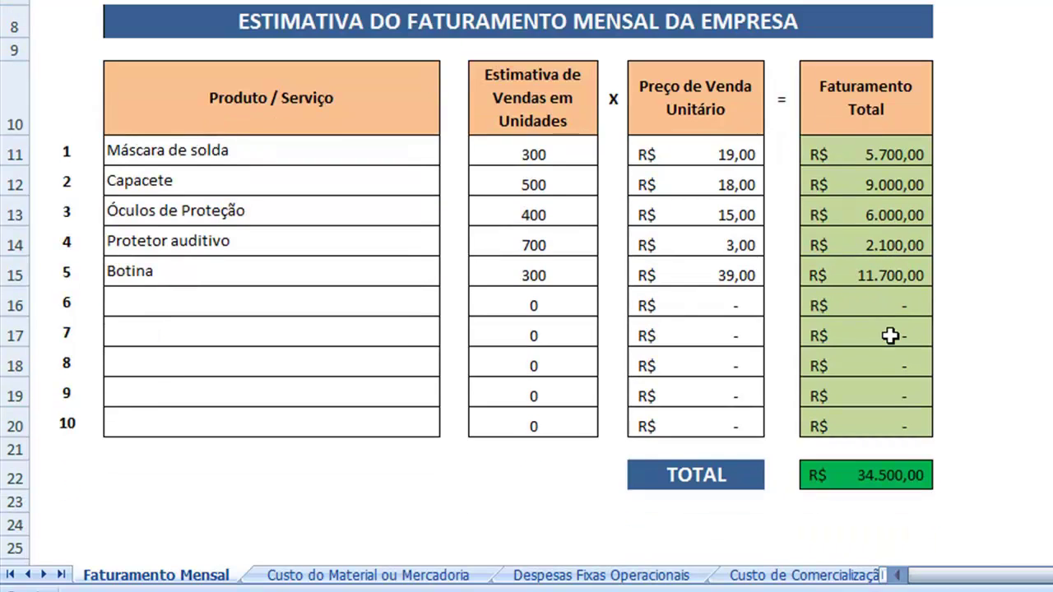
scroll(872, 267, "up", 2)
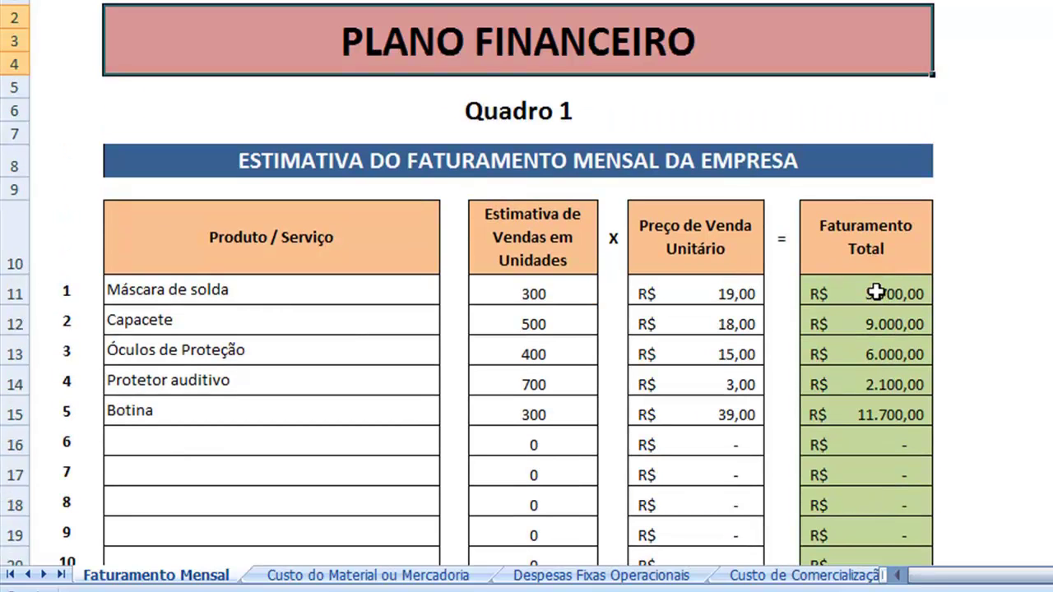
Inspect the formulas behind the Faturamento Total of Máscara de solda and the overall TOTAL cell, leaving both as they are.
double_click(875, 292)
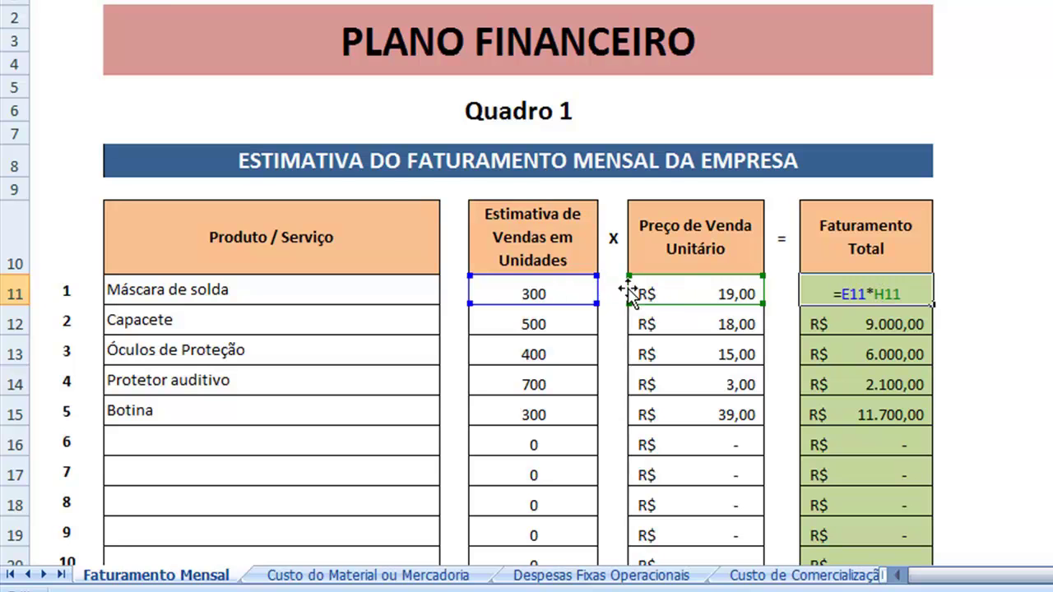
key("Return")
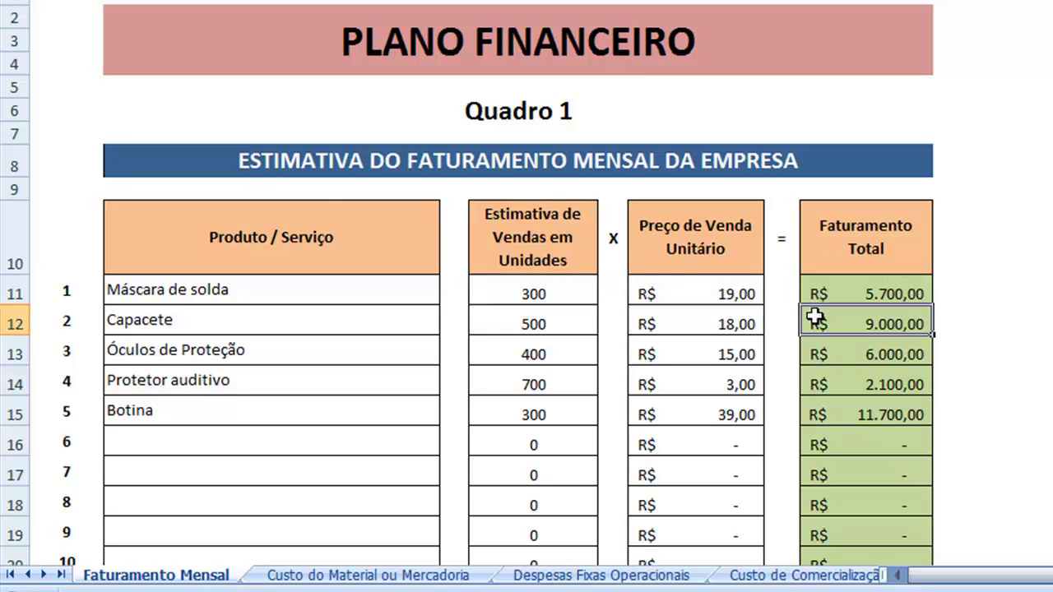
scroll(790, 307, "down", 2)
double_click(837, 474)
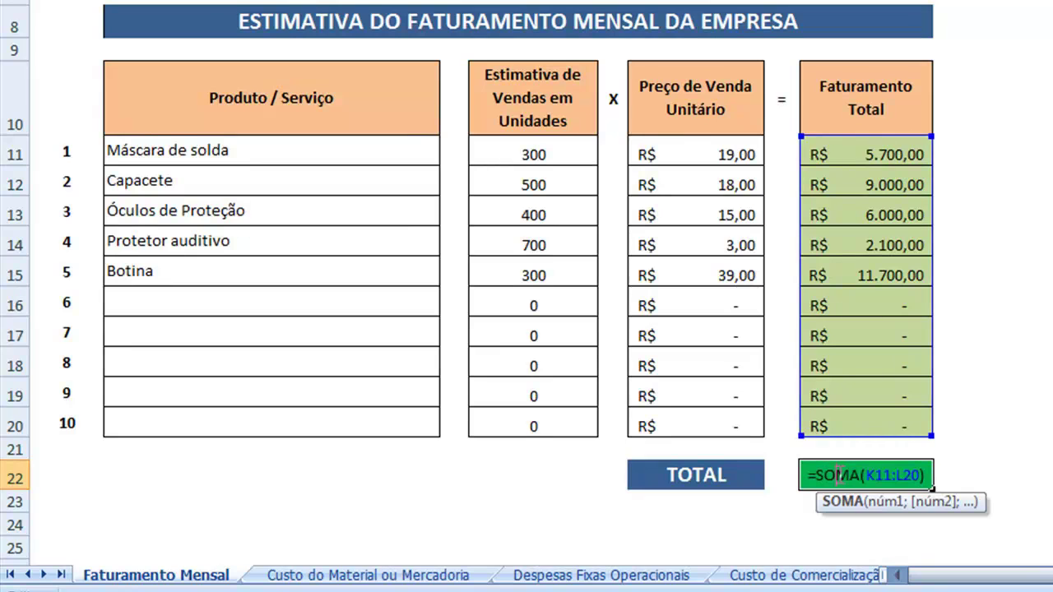
key("Return")
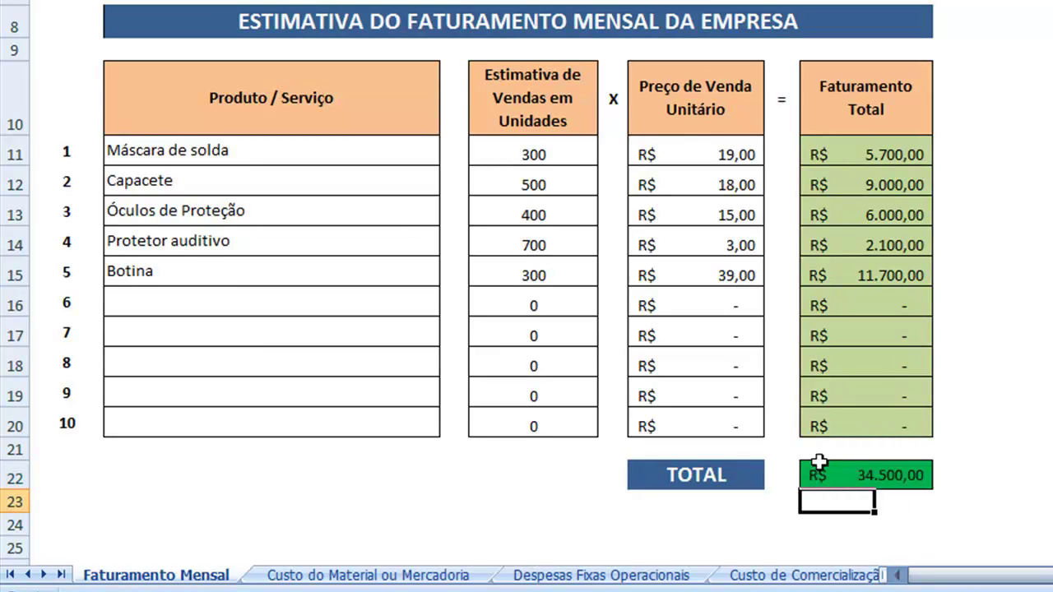
scroll(819, 462, "up", 2)
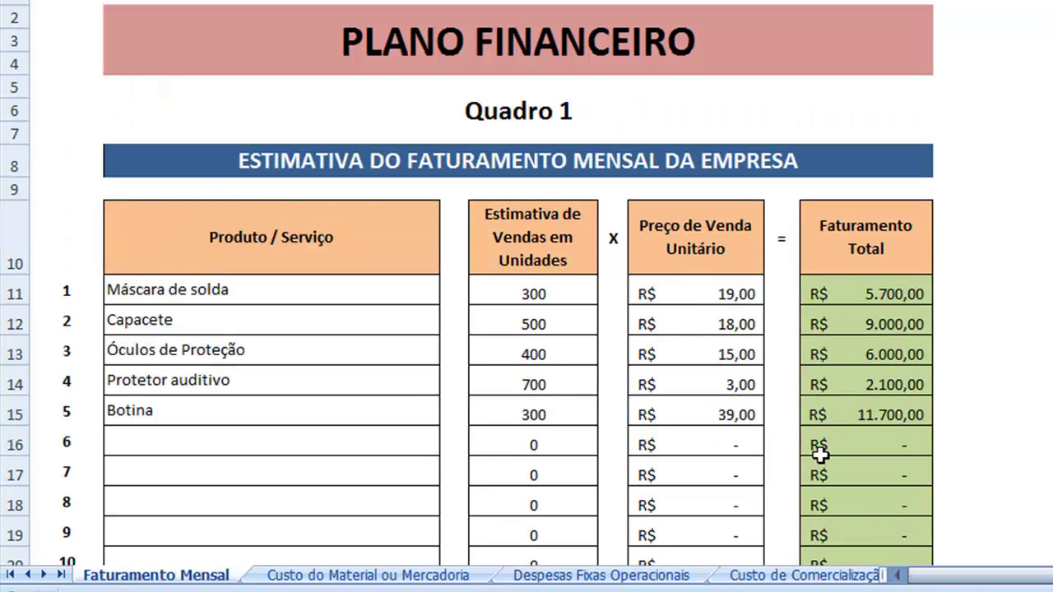
Set the estimated unit sales of Máscara de solda to 350.
left_click(533, 292)
left_click(536, 322)
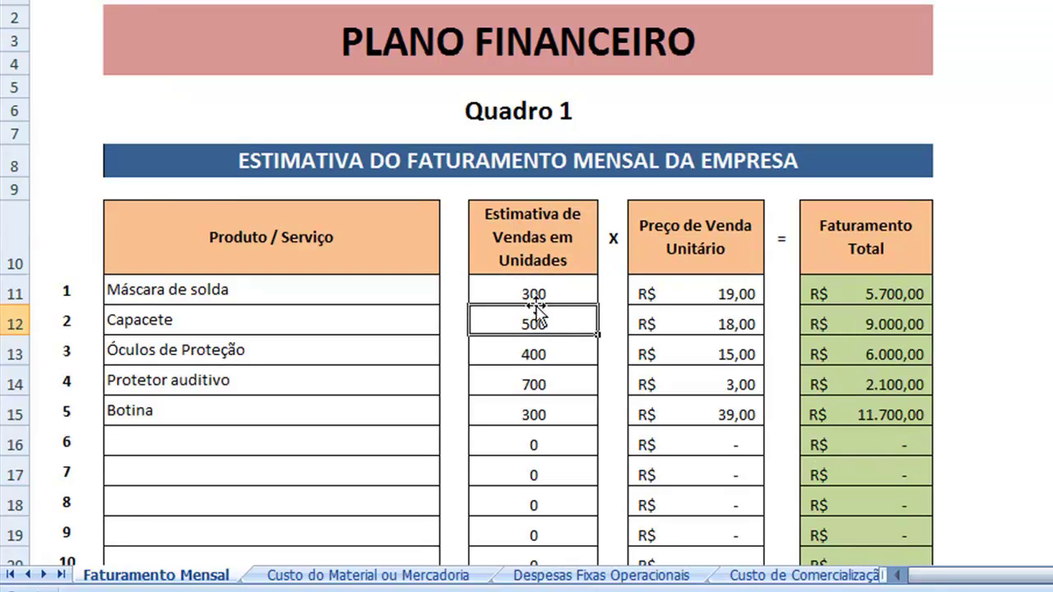
left_click(564, 301)
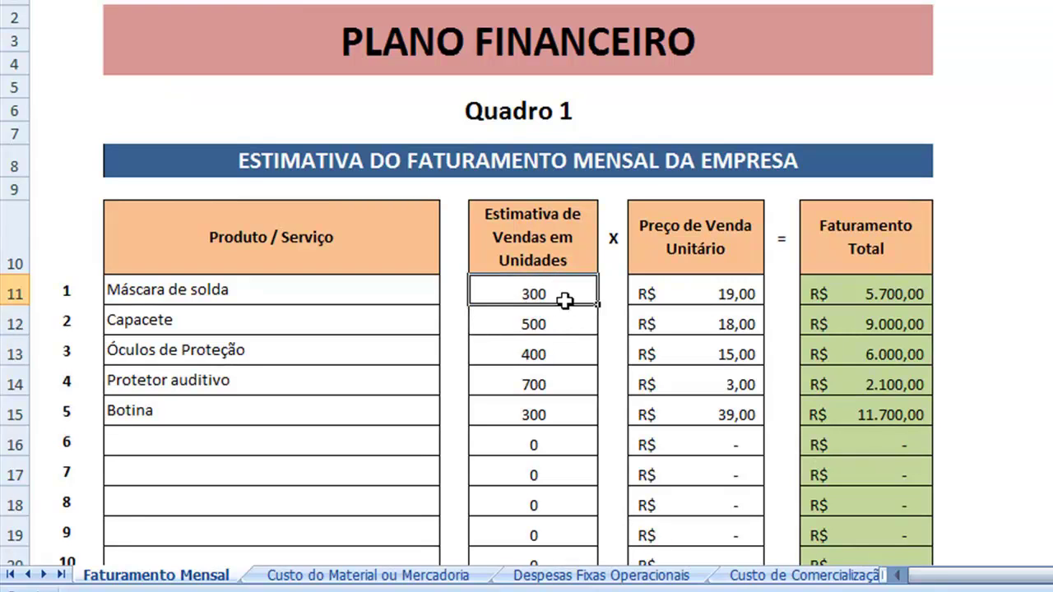
type("350")
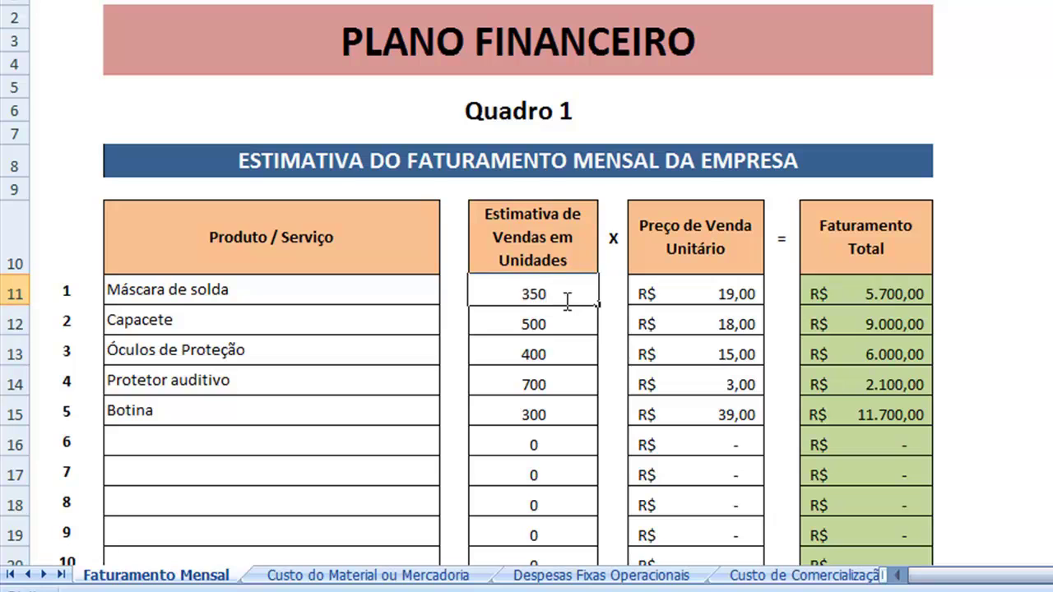
key("Return")
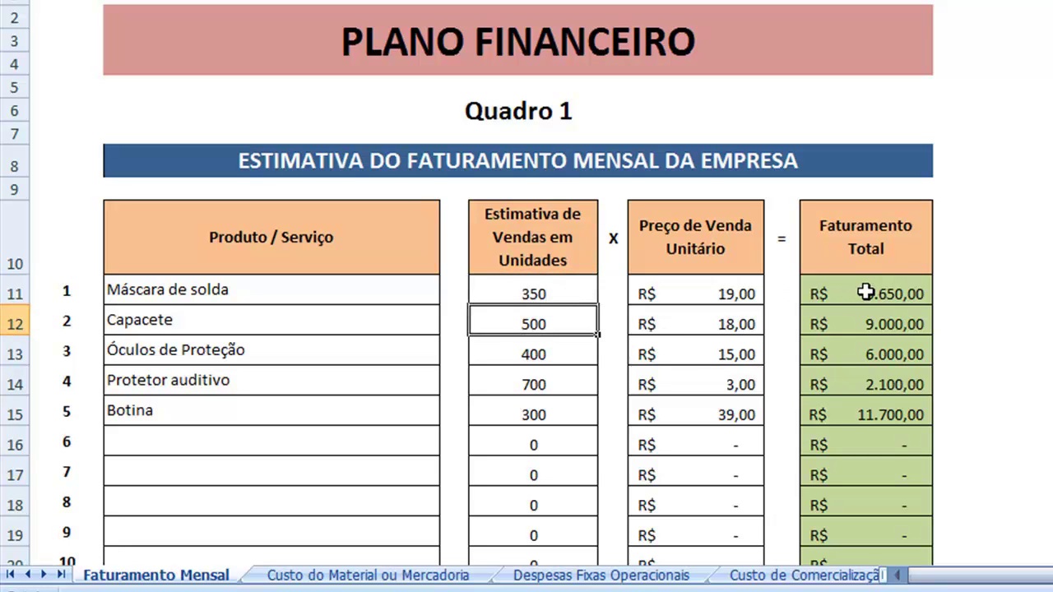
Set the estimated unit sales of Máscara de solda to 300 and check the overall TOTAL of Quadro 1.
left_click(561, 295)
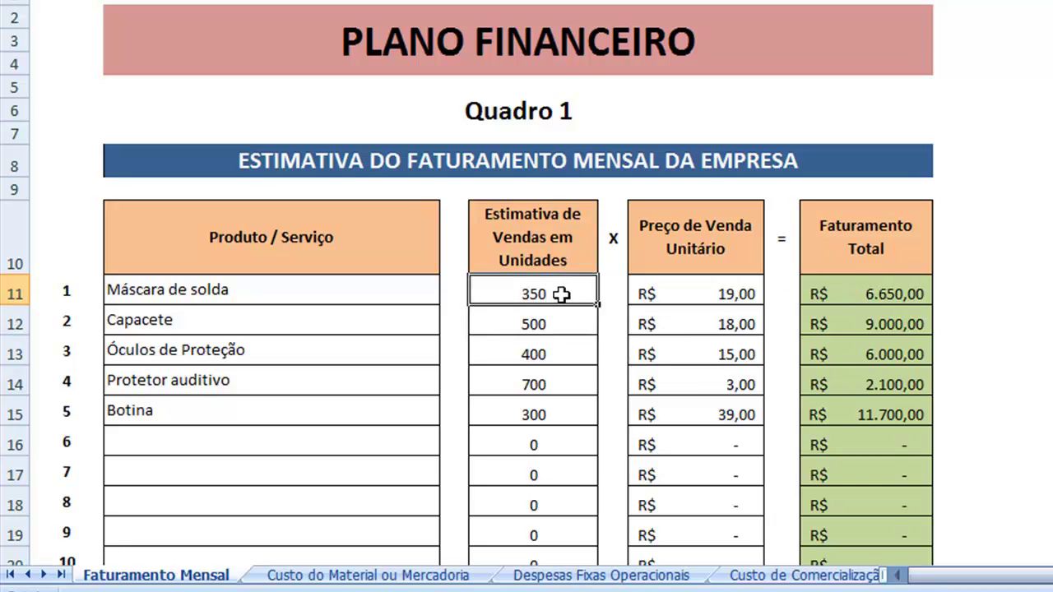
type("300")
key("Return")
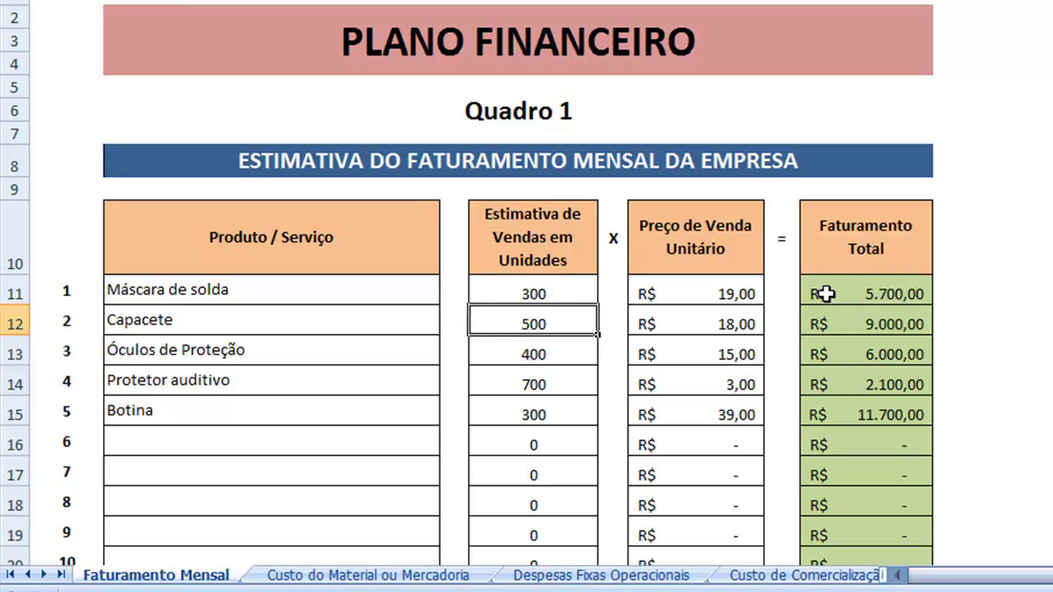
scroll(855, 284, "down", 3)
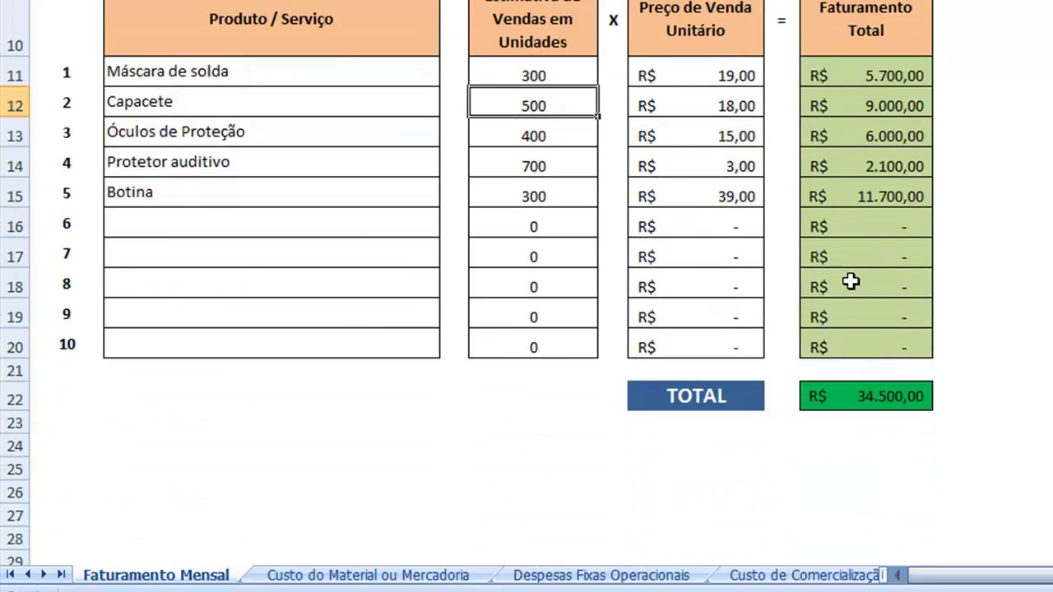
scroll(851, 280, "up", 2)
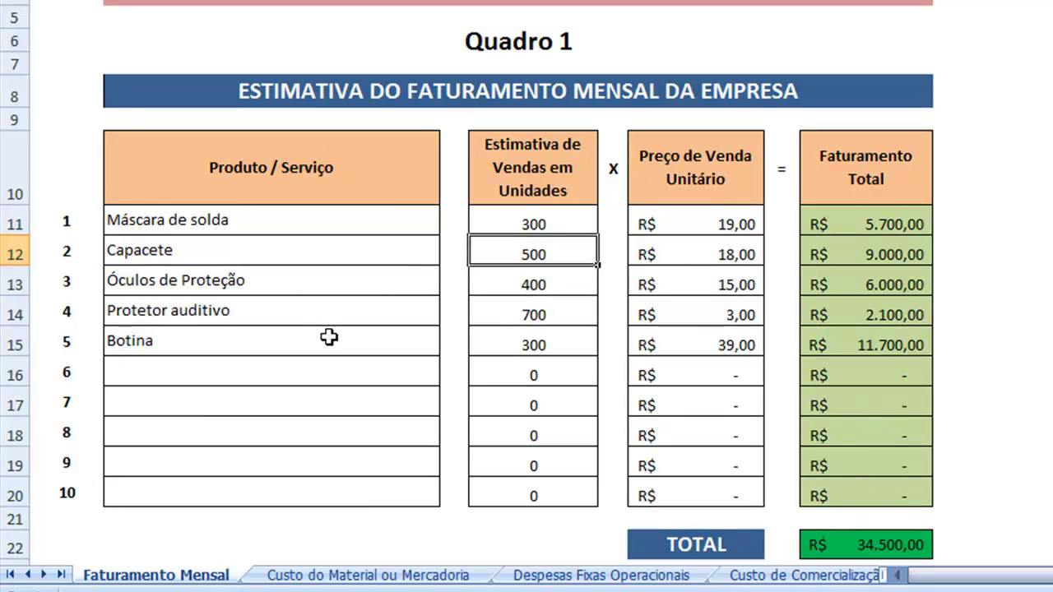
scroll(327, 339, "down", 1)
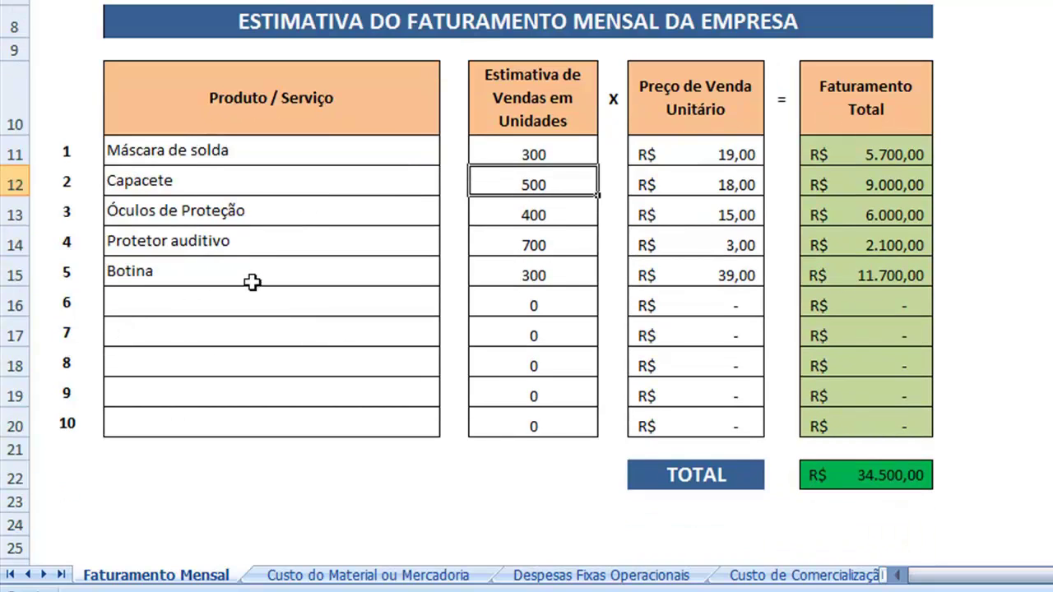
scroll(289, 228, "up", 2)
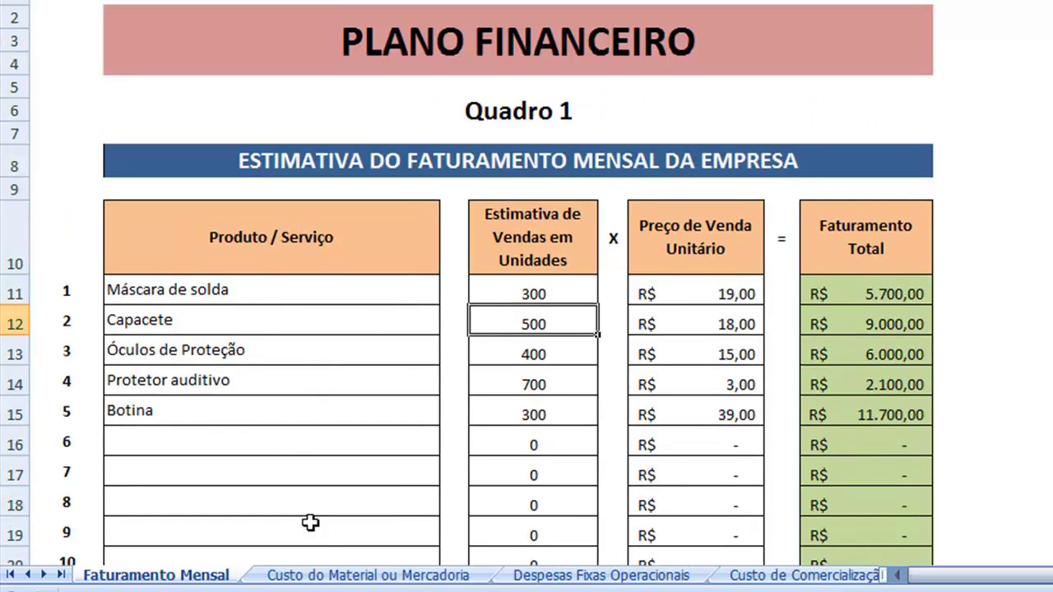
Compare the product list and unit estimates on the Custo do Material ou Mercadoria sheet with those on Faturamento Mensal.
left_click(326, 575)
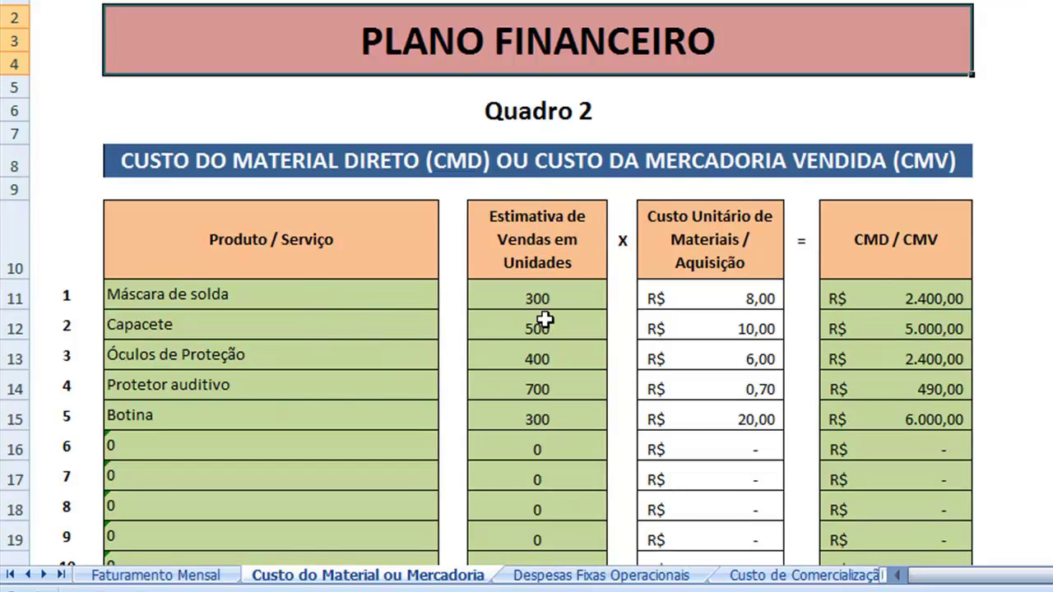
scroll(277, 383, "down", 1)
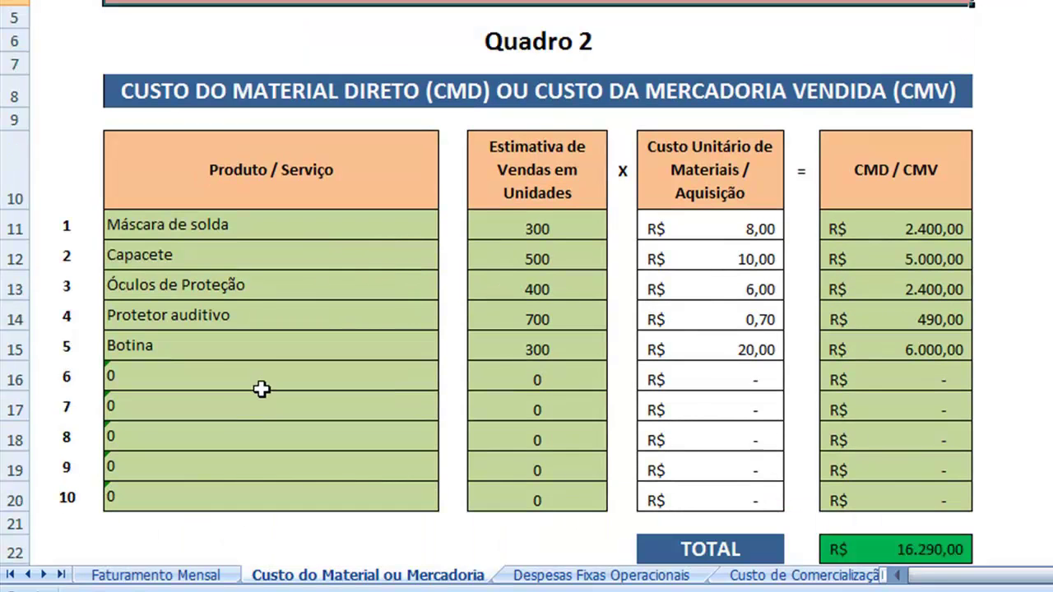
left_click(176, 577)
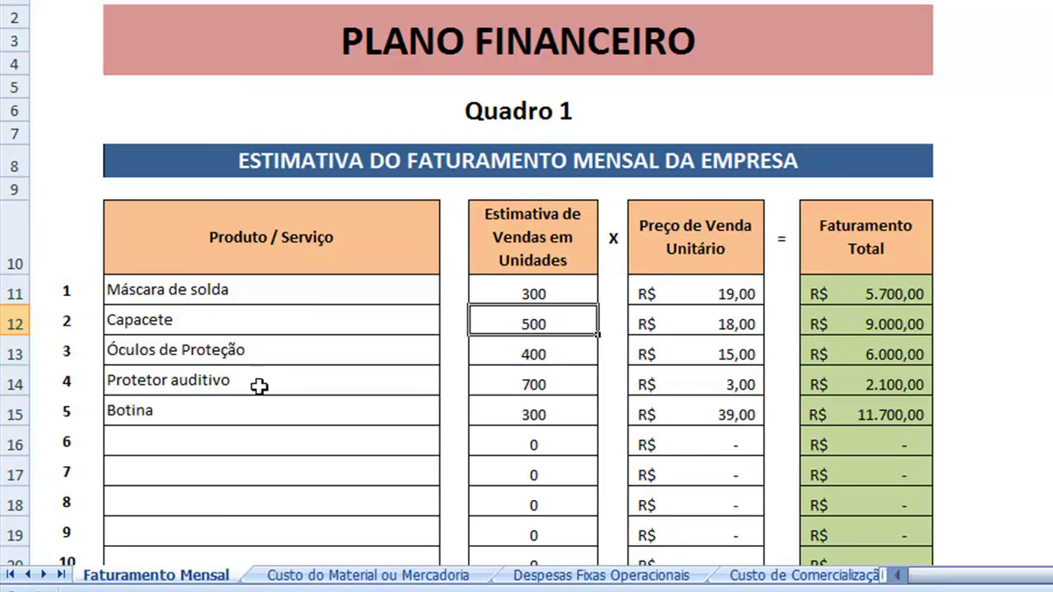
left_click(347, 578)
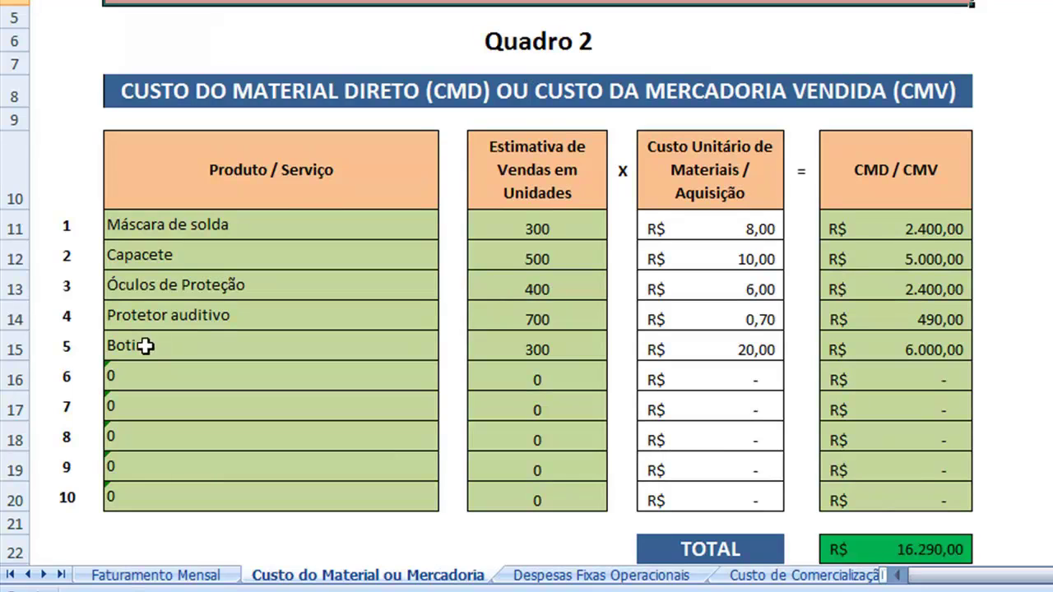
On the Faturamento Mensal sheet, add Avental as product 6 with 100 estimated units and a unit price of R$ 35,00.
left_click(186, 575)
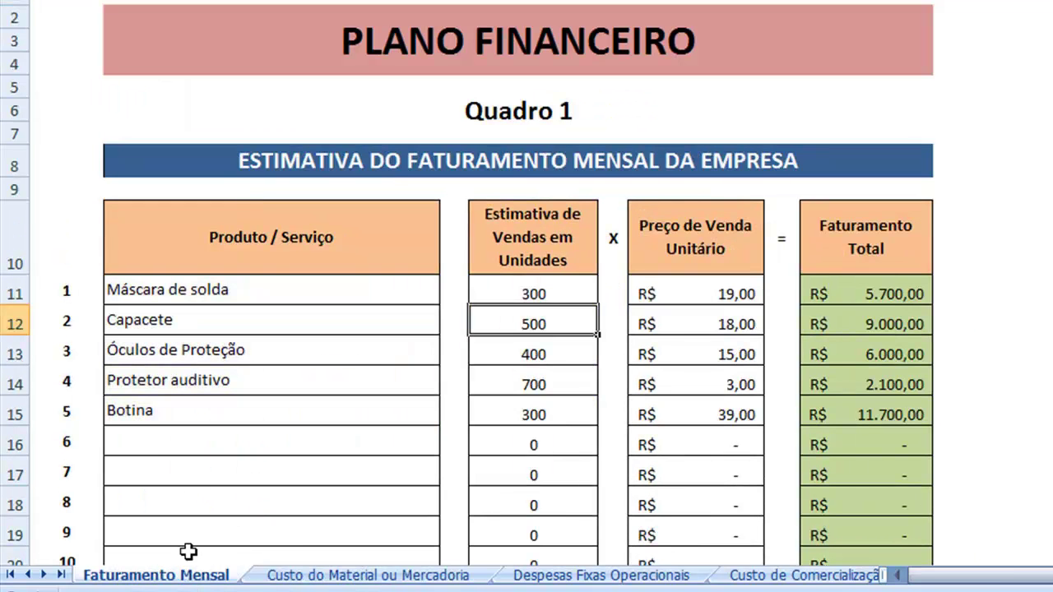
left_click(155, 443)
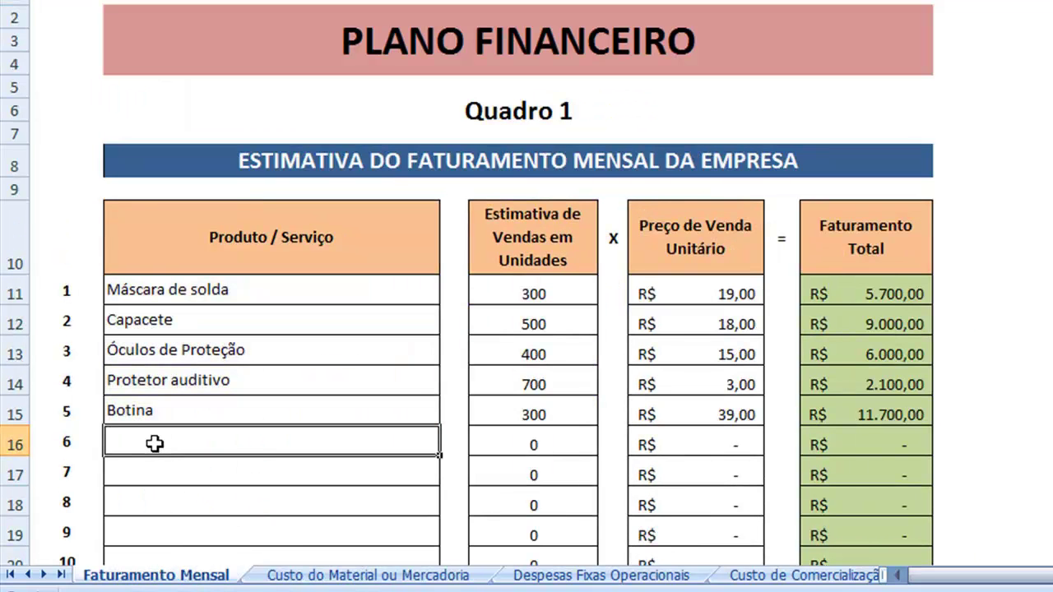
type("Aventa")
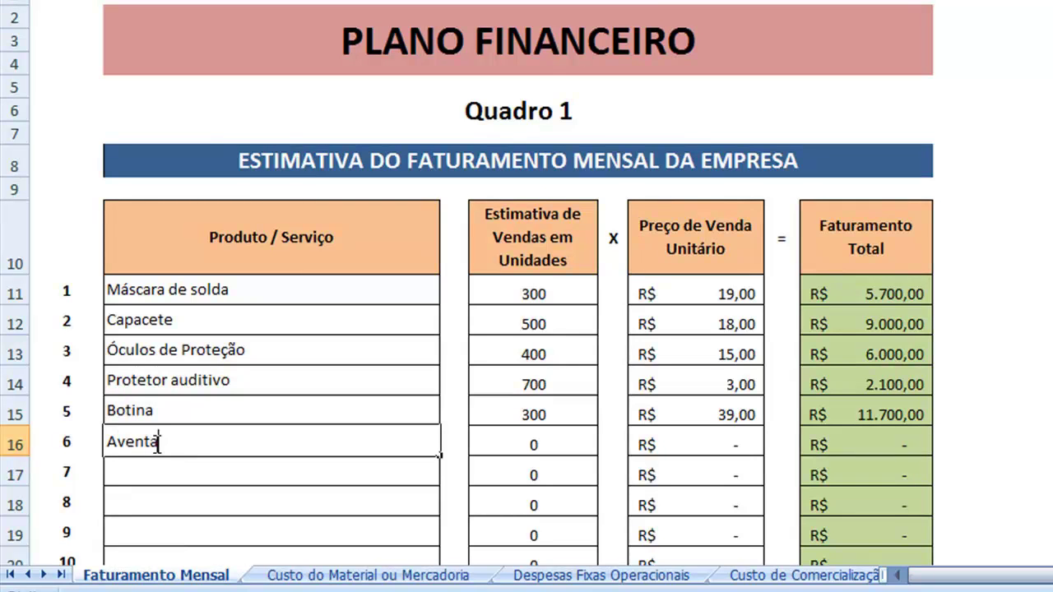
type("l")
left_click(536, 445)
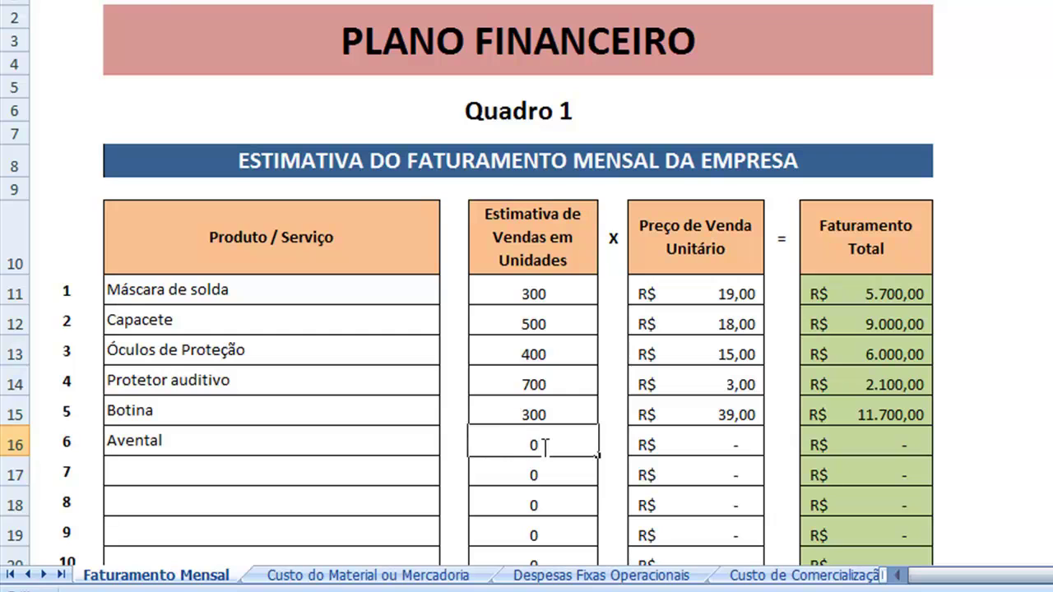
type("100")
left_click(703, 446)
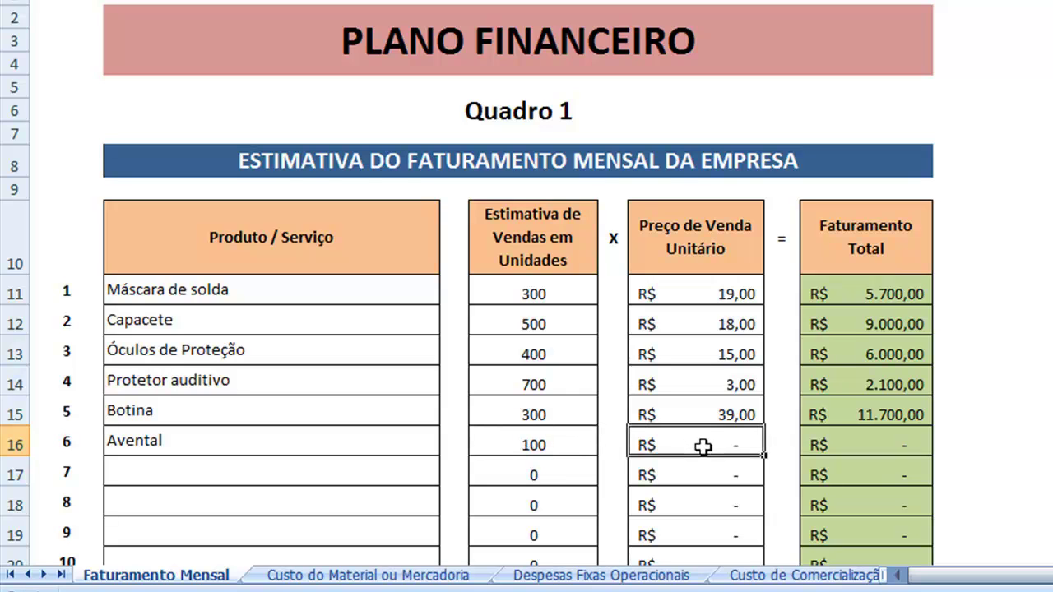
type("3")
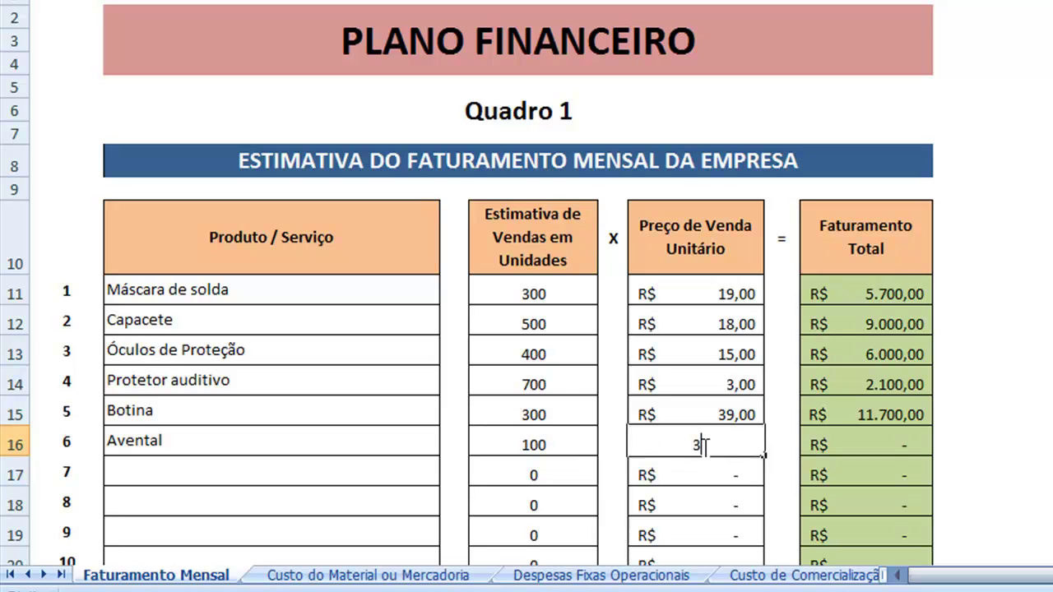
key("Return")
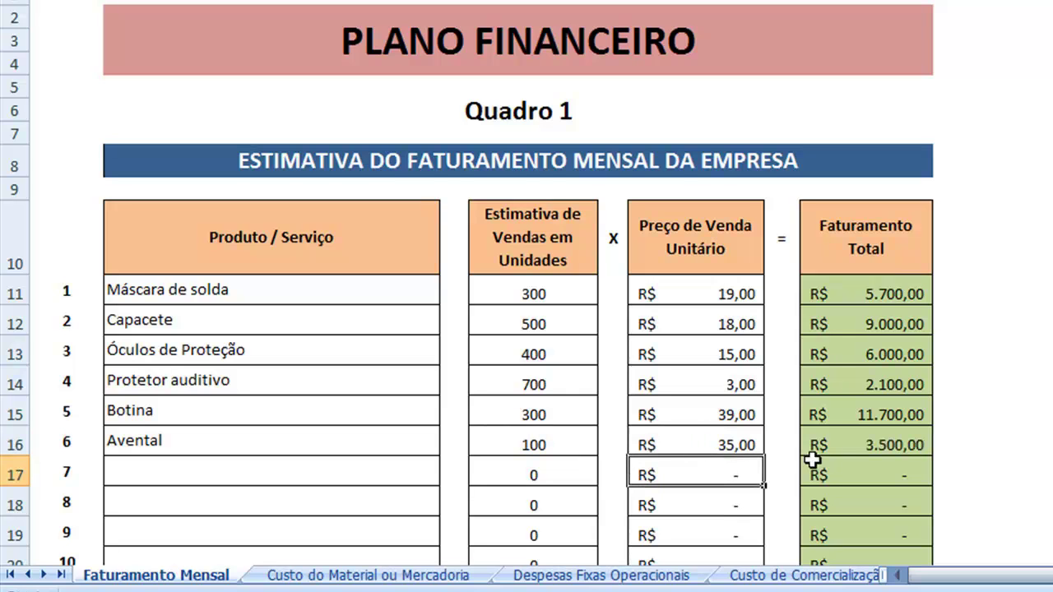
On the Custo do Material ou Mercadoria sheet, set the unit cost of Avental to R$ 15,00 and check the TOTAL.
left_click(319, 576)
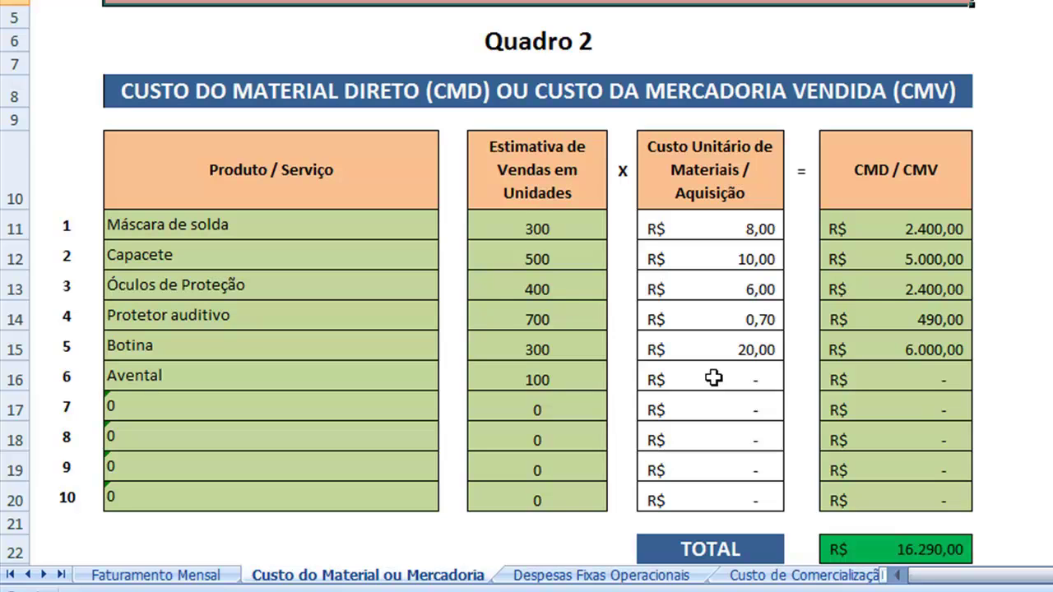
scroll(713, 377, "up", 1)
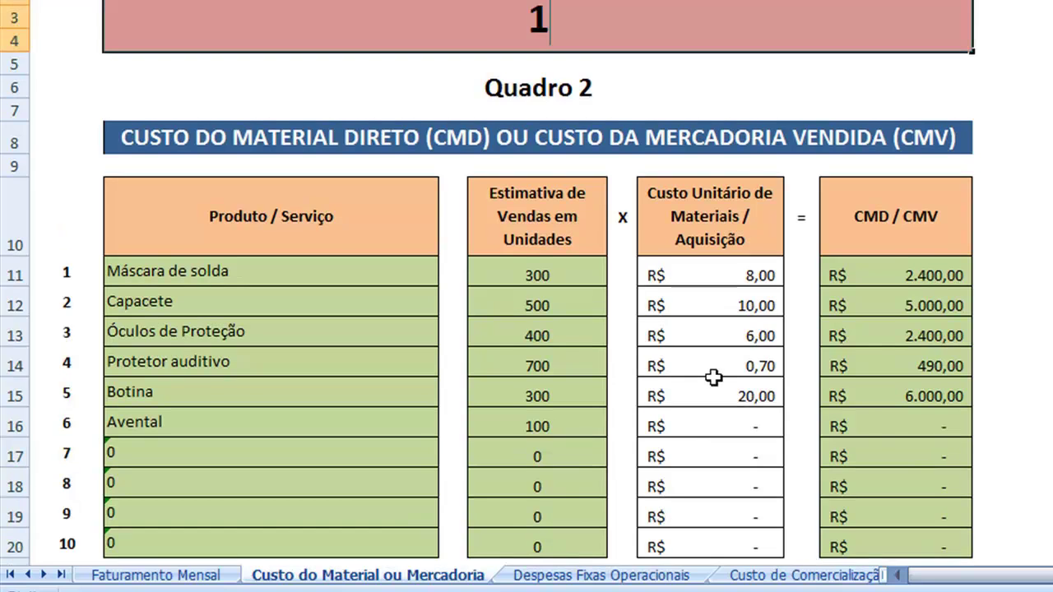
left_click(738, 430)
type("15")
key("Return")
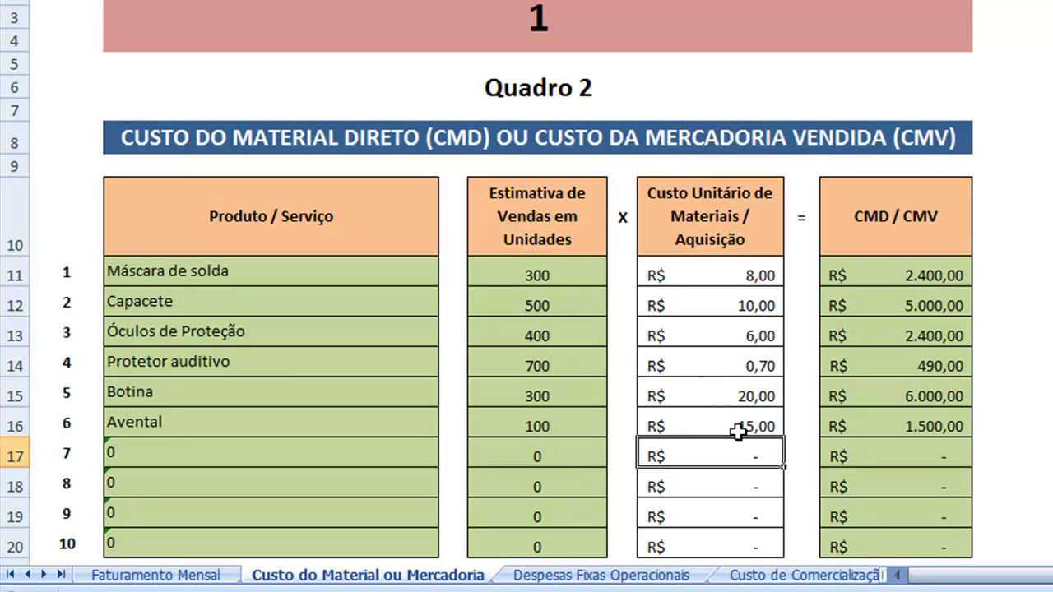
scroll(898, 419, "down", 2)
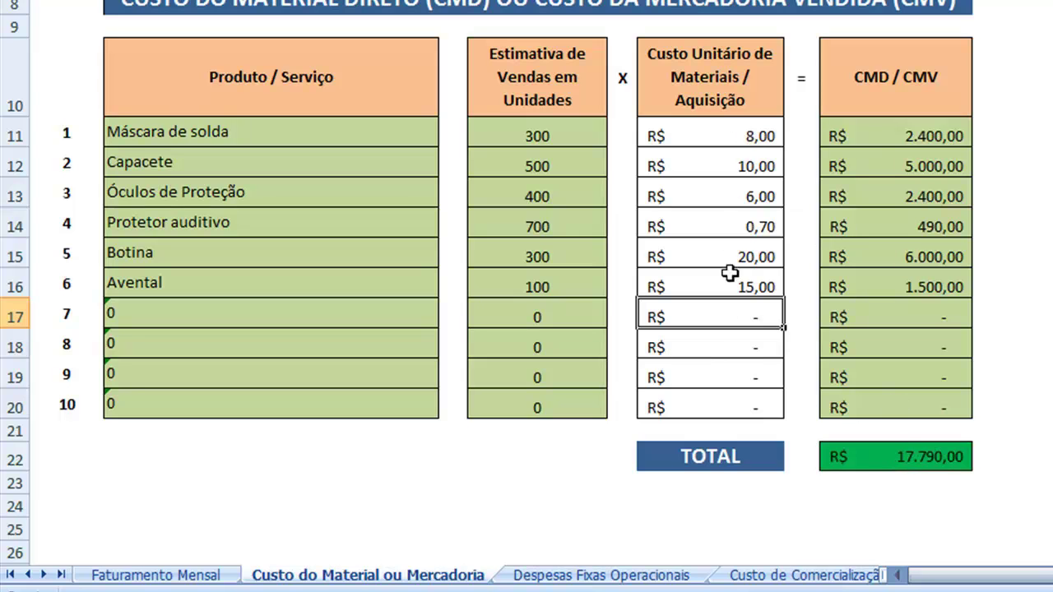
scroll(748, 192, "up", 2)
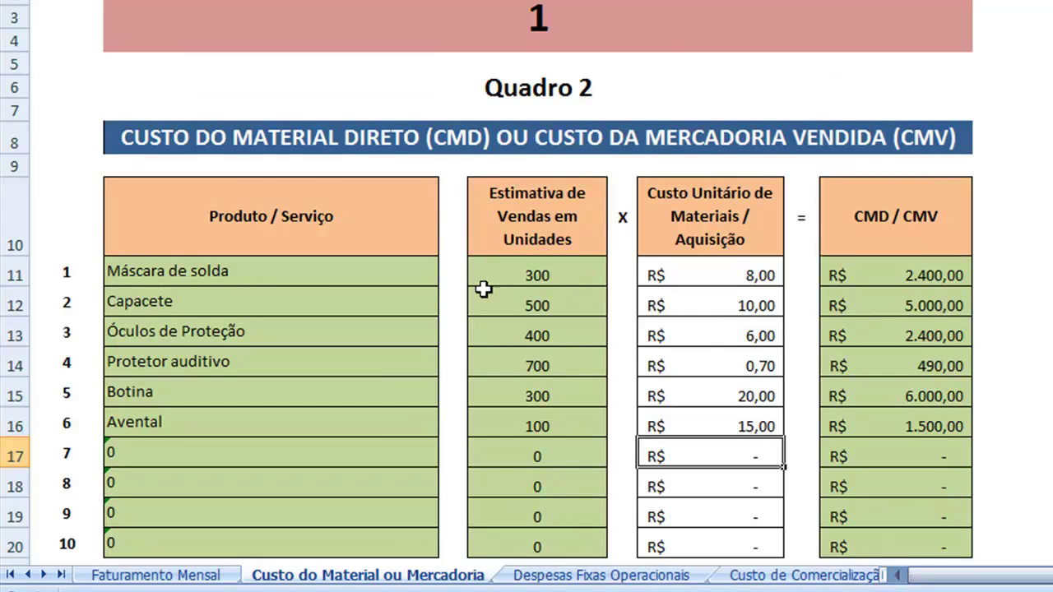
scroll(884, 333, "down", 2)
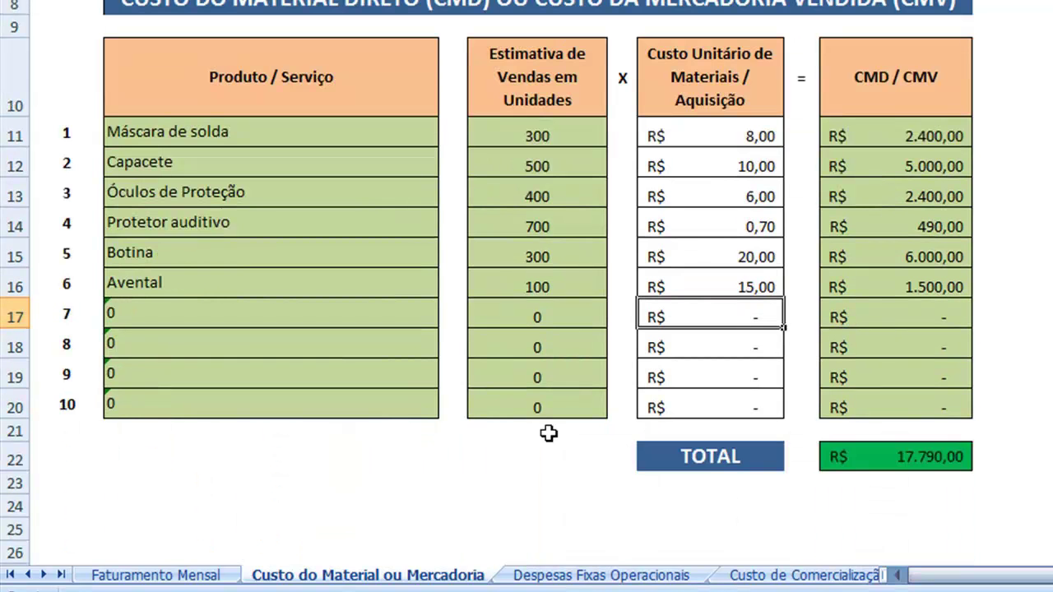
Review the monthly fixed operating expenses in Quadro 3 on the Despesas Fixas Operacionais sheet, from Aluguel down to the TOTAL.
left_click(580, 581)
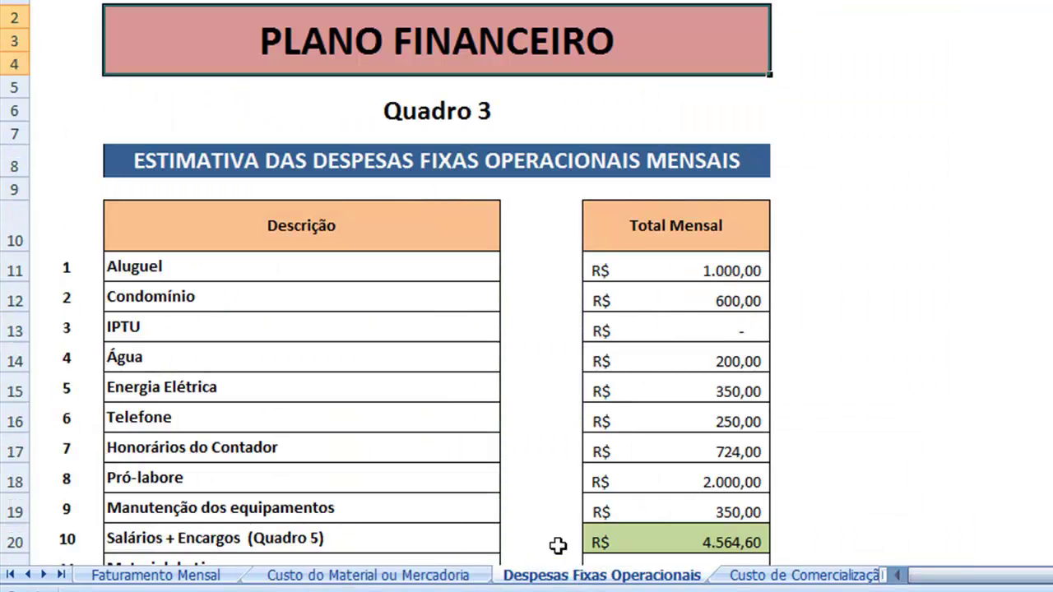
scroll(482, 439, "down", 2)
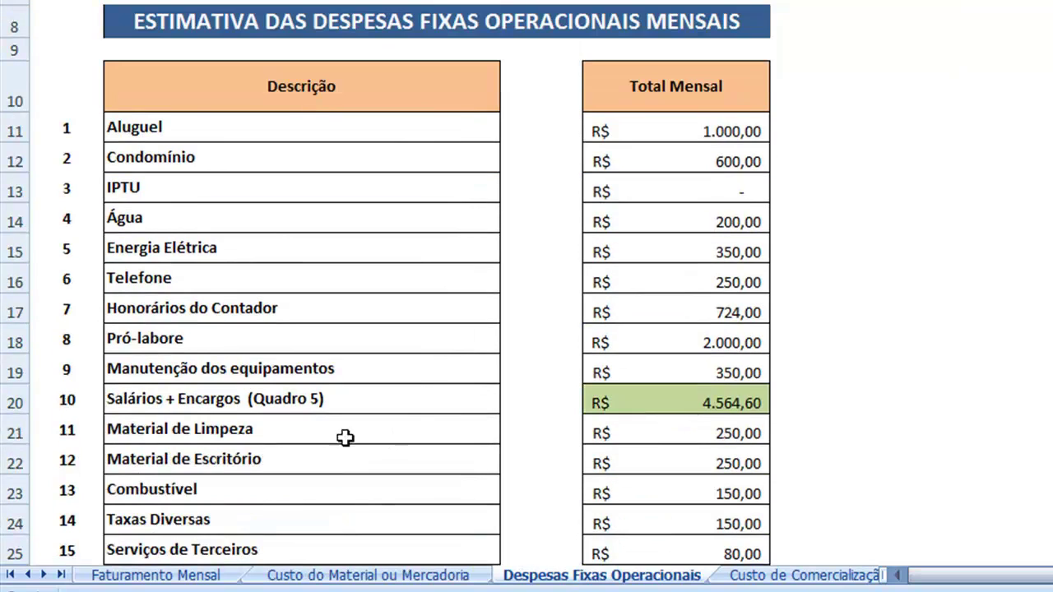
scroll(190, 124, "down", 2)
scroll(246, 272, "up", 1)
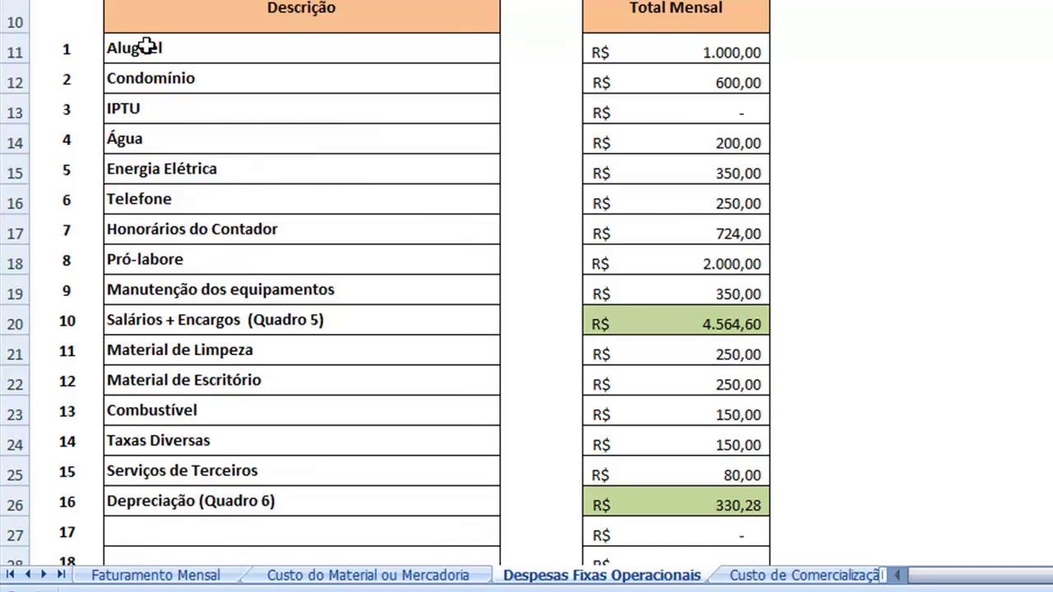
scroll(164, 82, "up", 2)
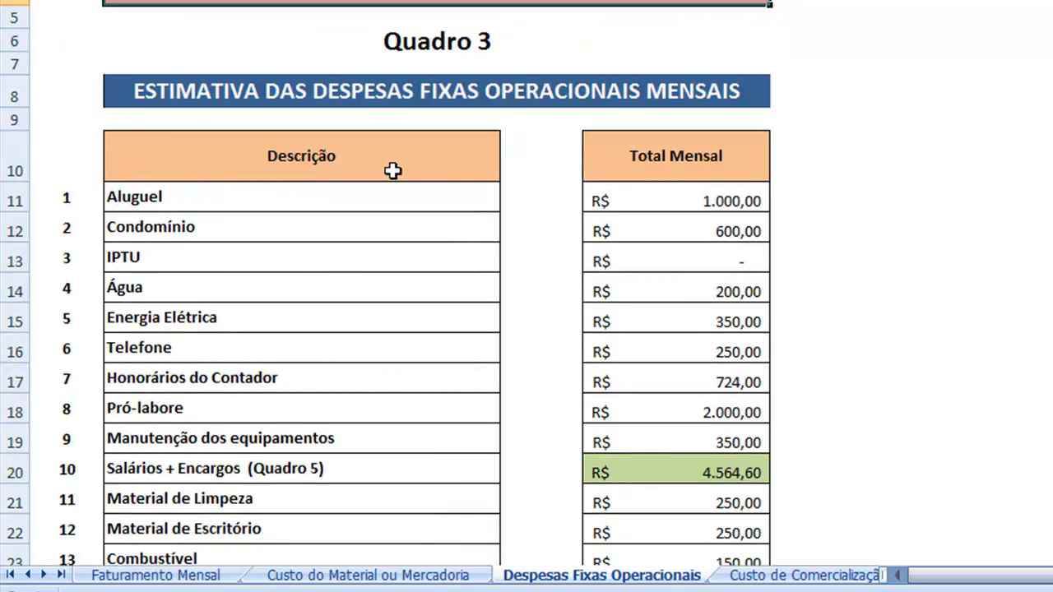
scroll(387, 175, "down", 1)
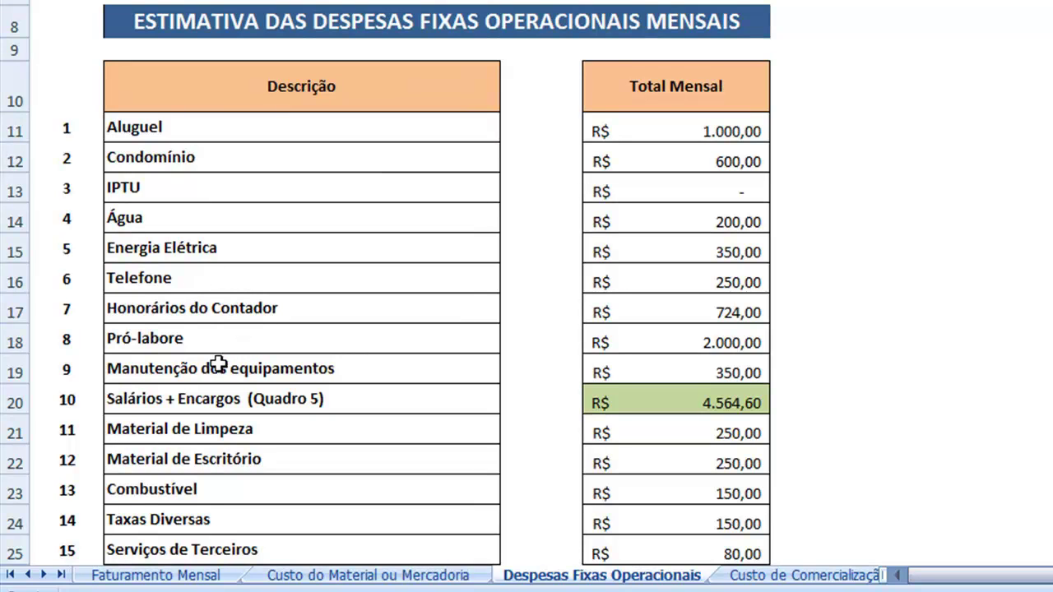
scroll(244, 372, "down", 2)
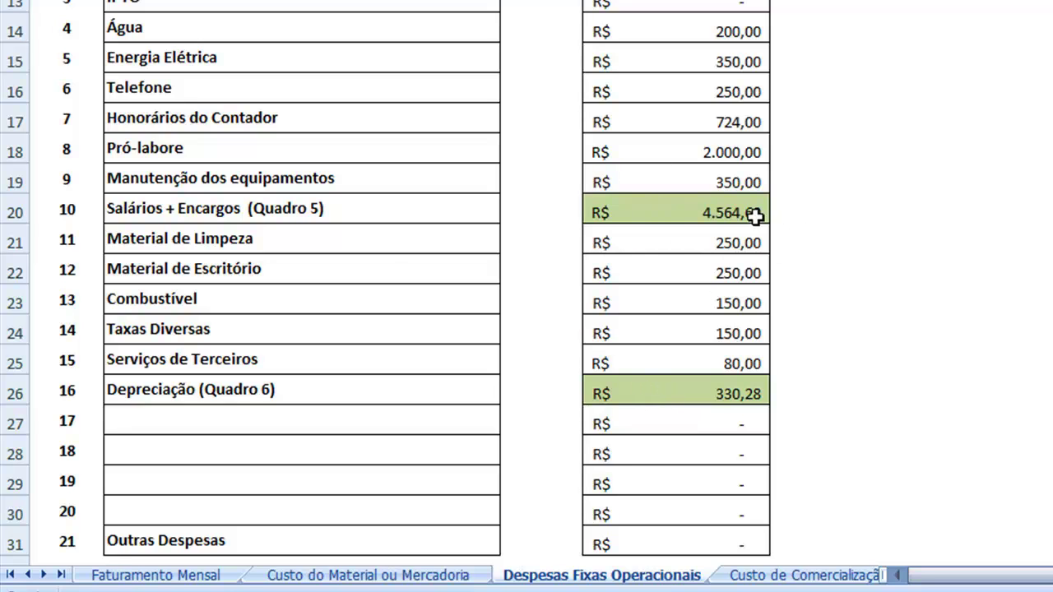
scroll(375, 264, "down", 1)
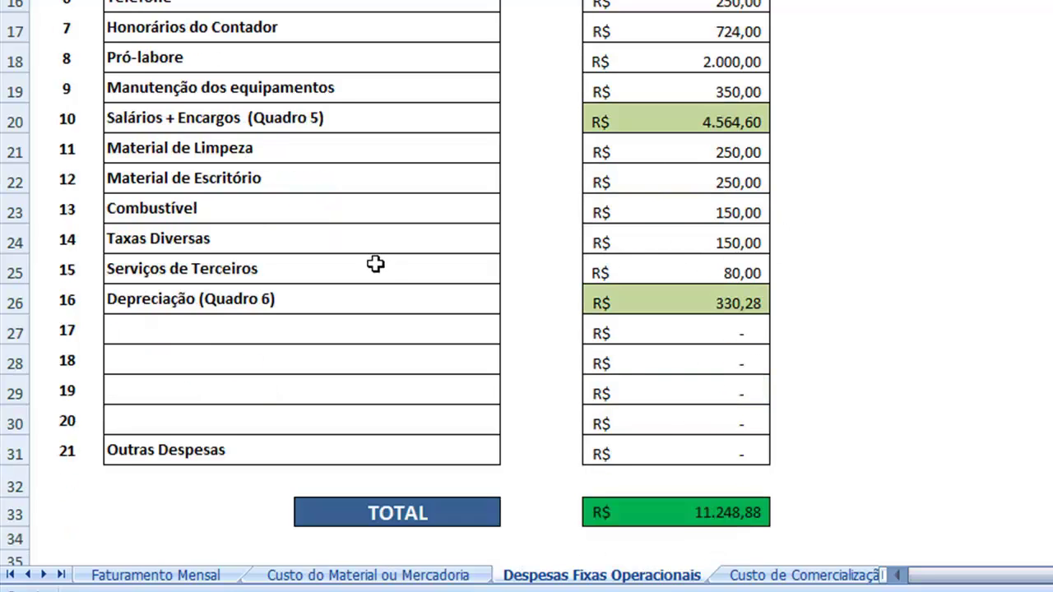
scroll(404, 309, "down", 1)
scroll(367, 295, "up", 3)
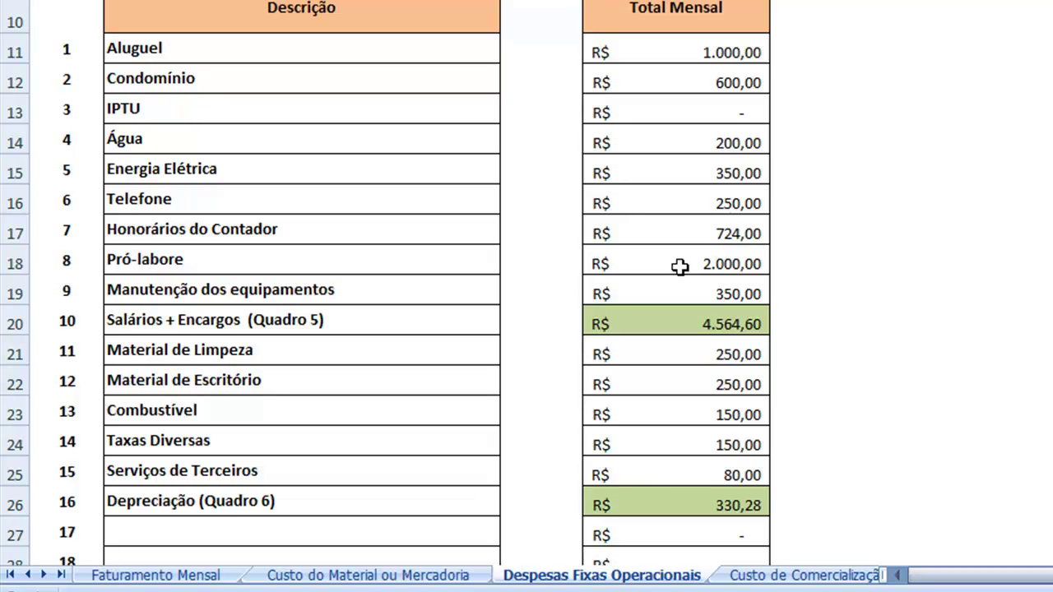
left_click(746, 53)
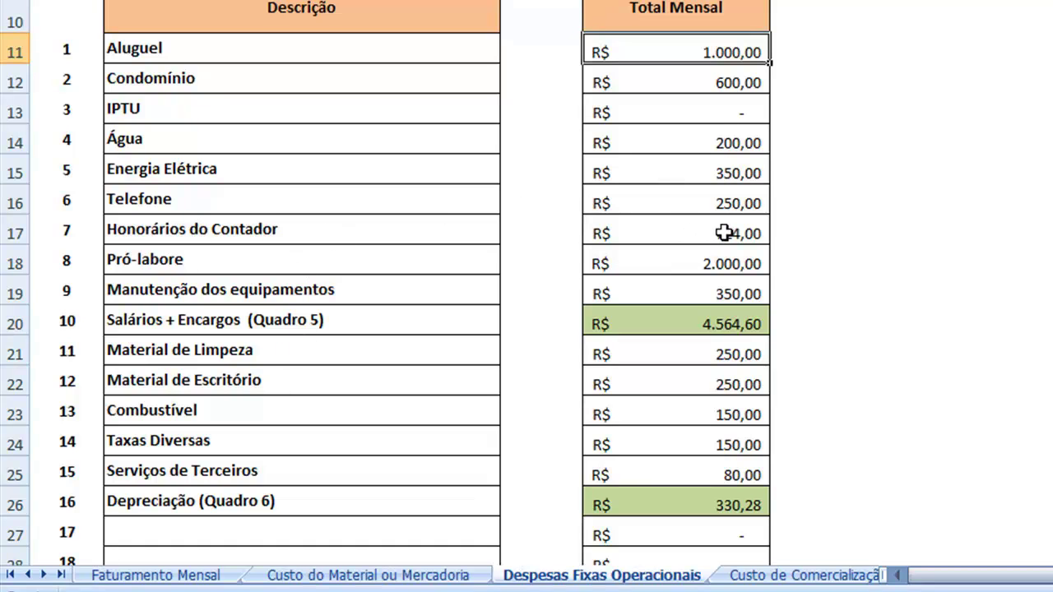
scroll(323, 326, "down", 1)
scroll(323, 326, "down", 2)
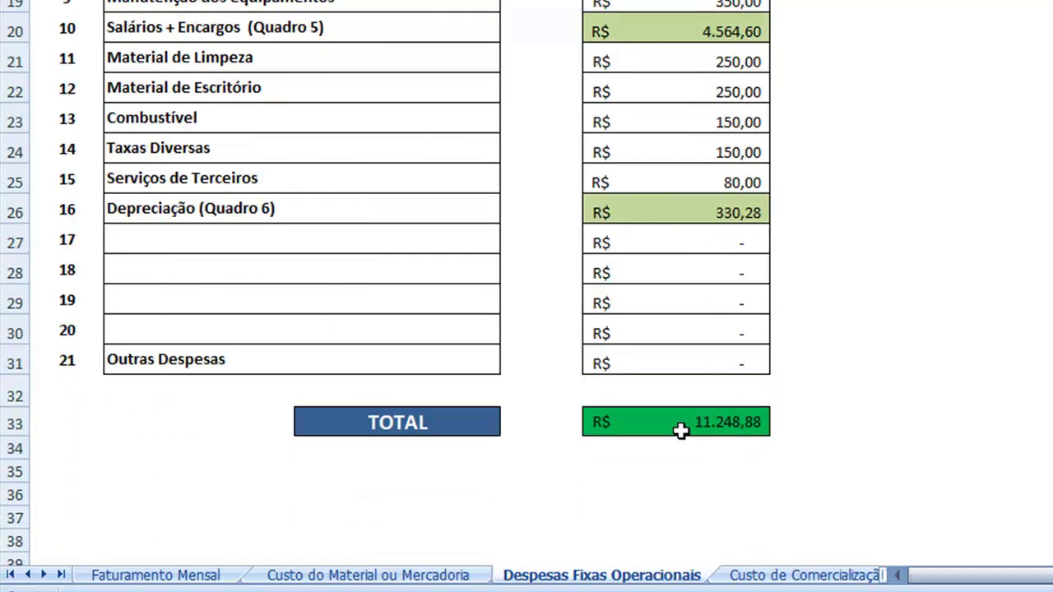
scroll(681, 431, "up", 4)
scroll(576, 124, "up", 2)
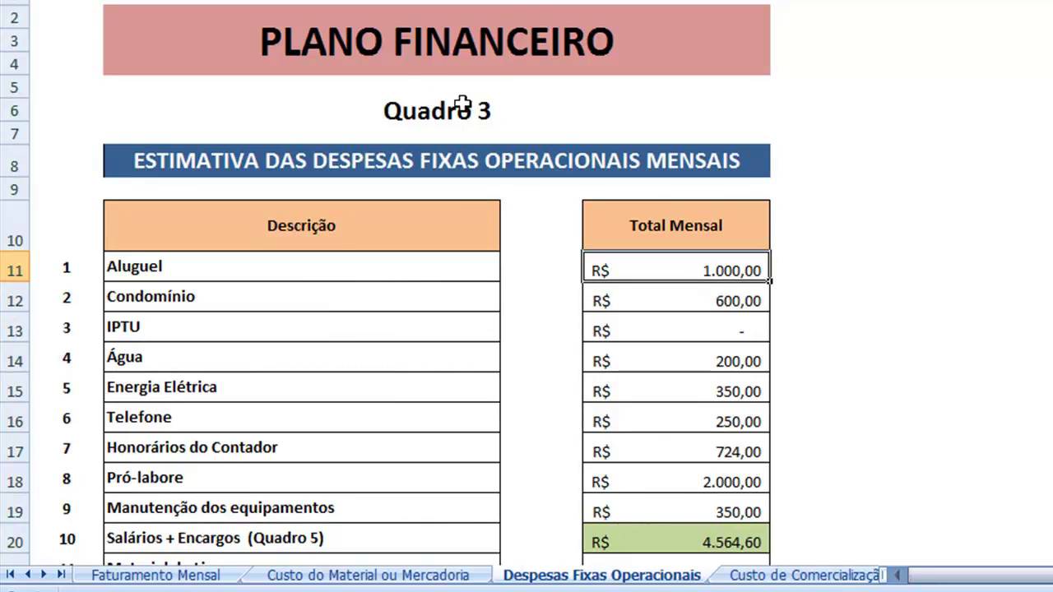
Open the Custo de Comercialização sheet and review the Impostos section of Quadro 4.
left_click(796, 576)
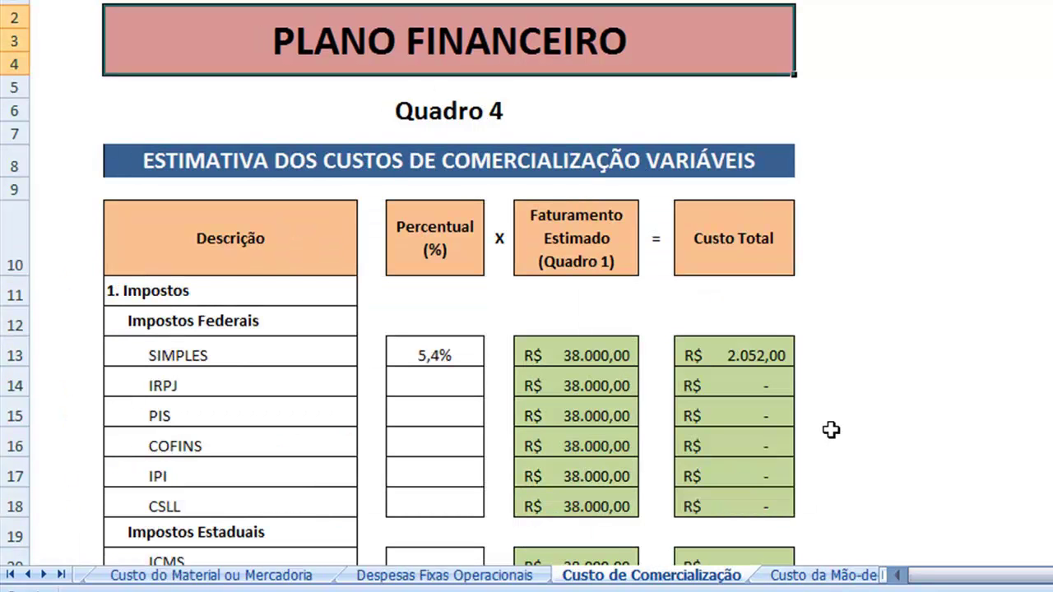
scroll(831, 429, "down", 3)
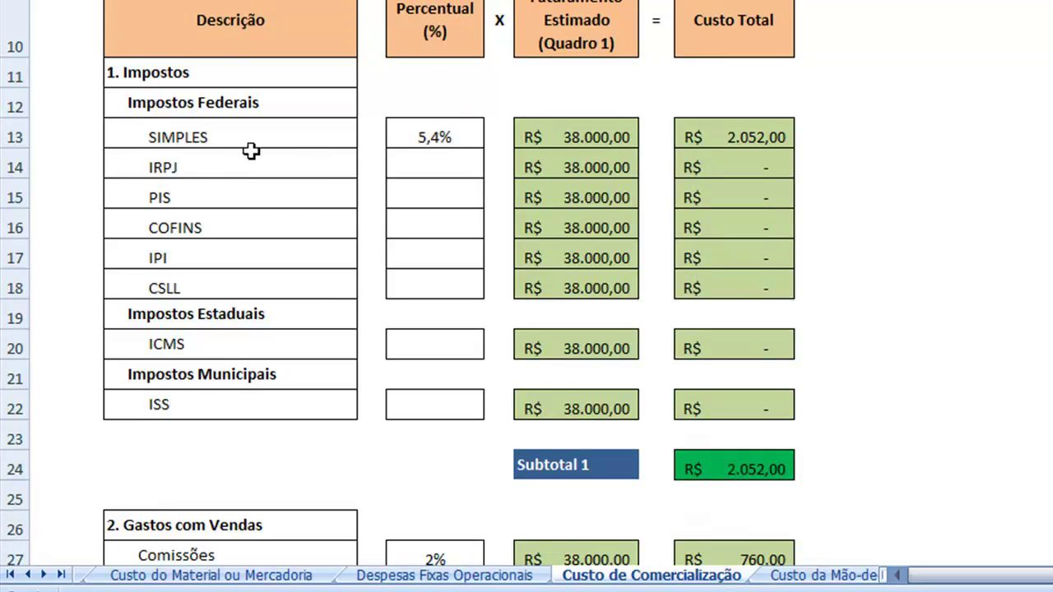
scroll(409, 219, "up", 1)
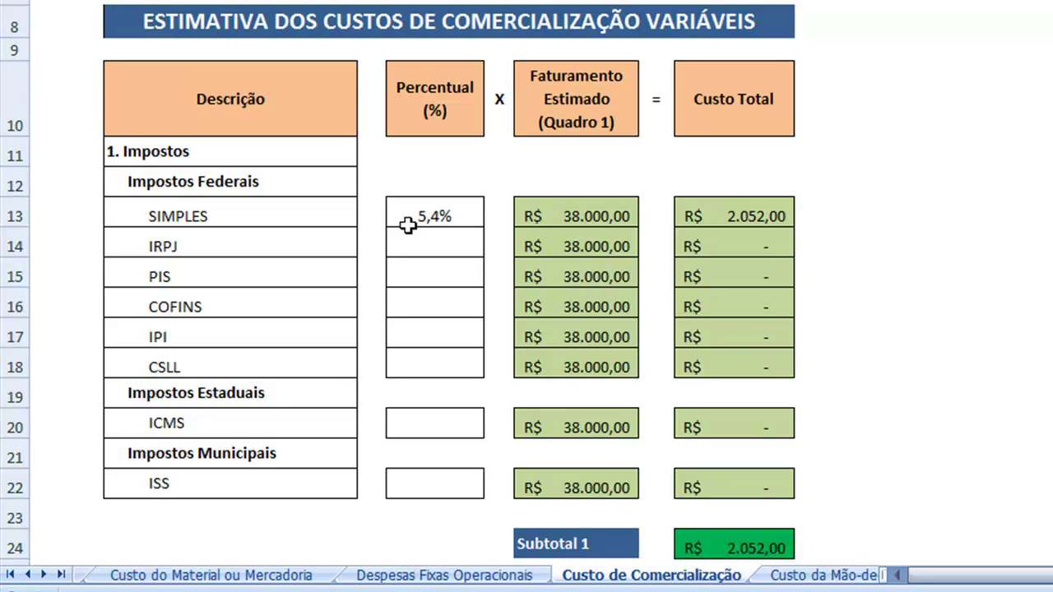
Compare the TOTAL on the Faturamento Mensal sheet with the Faturamento Estimado column on Custo de Comercialização.
left_click(32, 574)
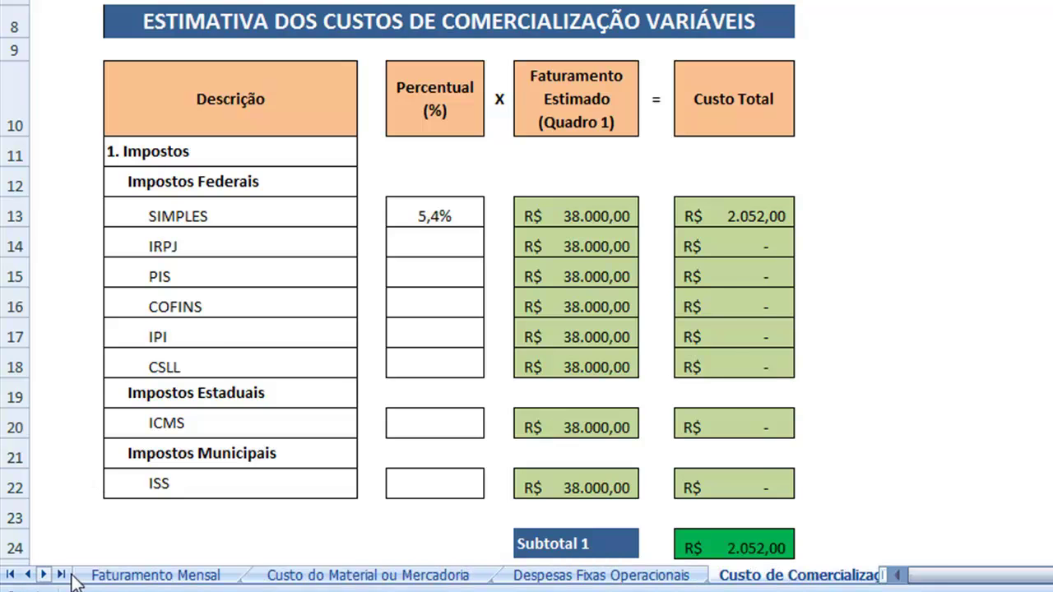
left_click(133, 576)
scroll(393, 407, "down", 3)
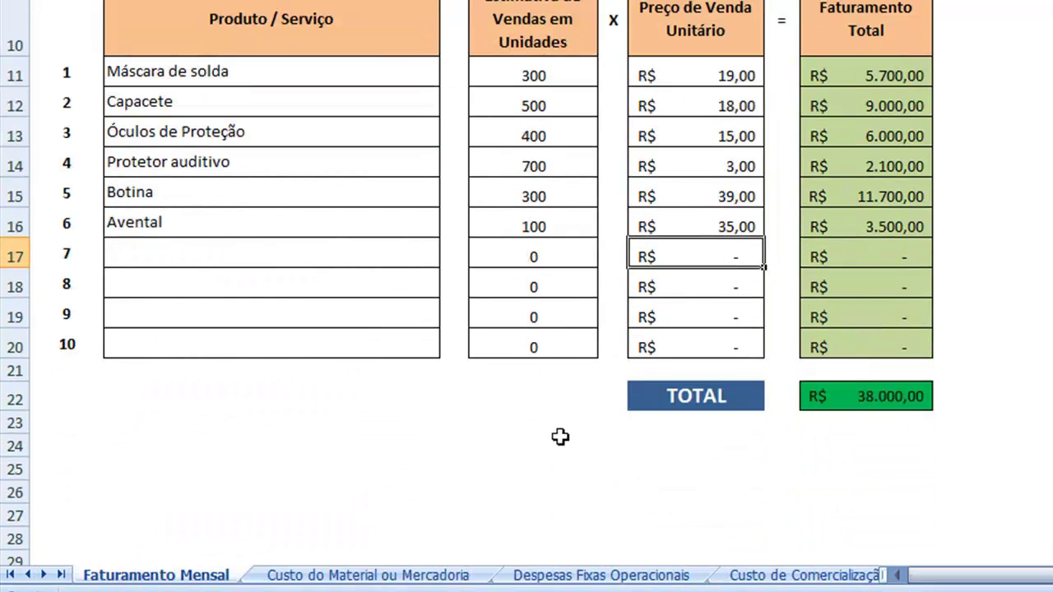
scroll(559, 432, "up", 1)
left_click(869, 473)
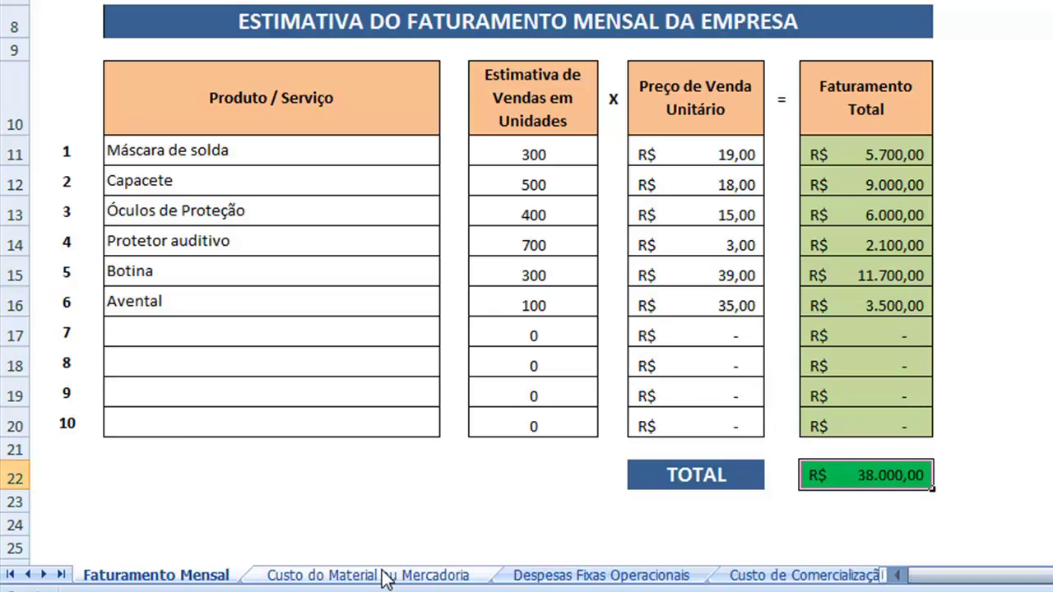
left_click(800, 575)
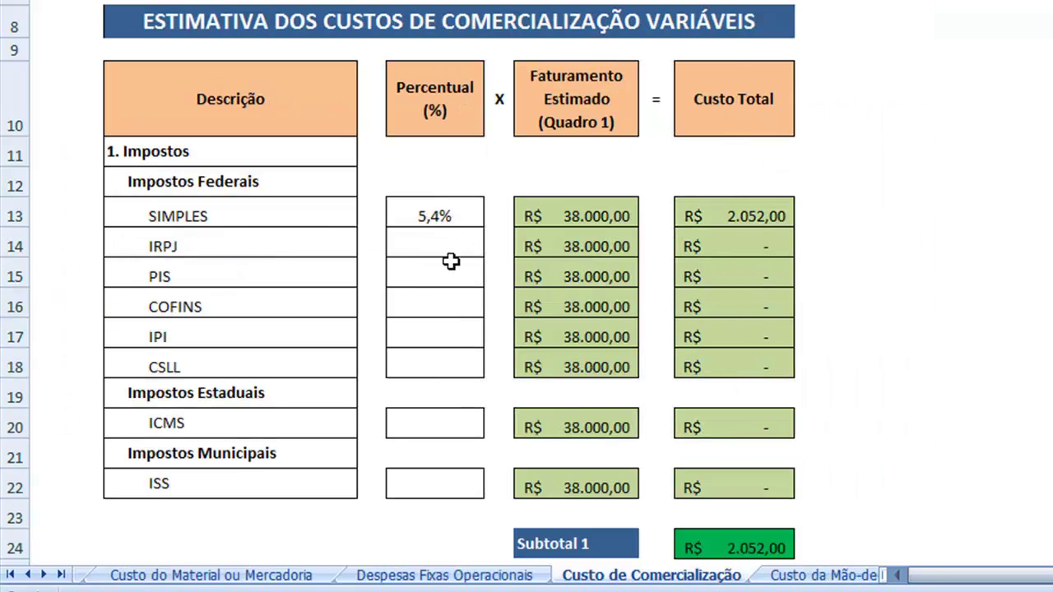
Go through the Percentual (%) cells for each tax, from SIMPLES and IRPJ down to ICMS and ISS.
mouse_move(442, 244)
left_mouse_down()
mouse_move(430, 472)
mouse_move(462, 246)
left_mouse_up()
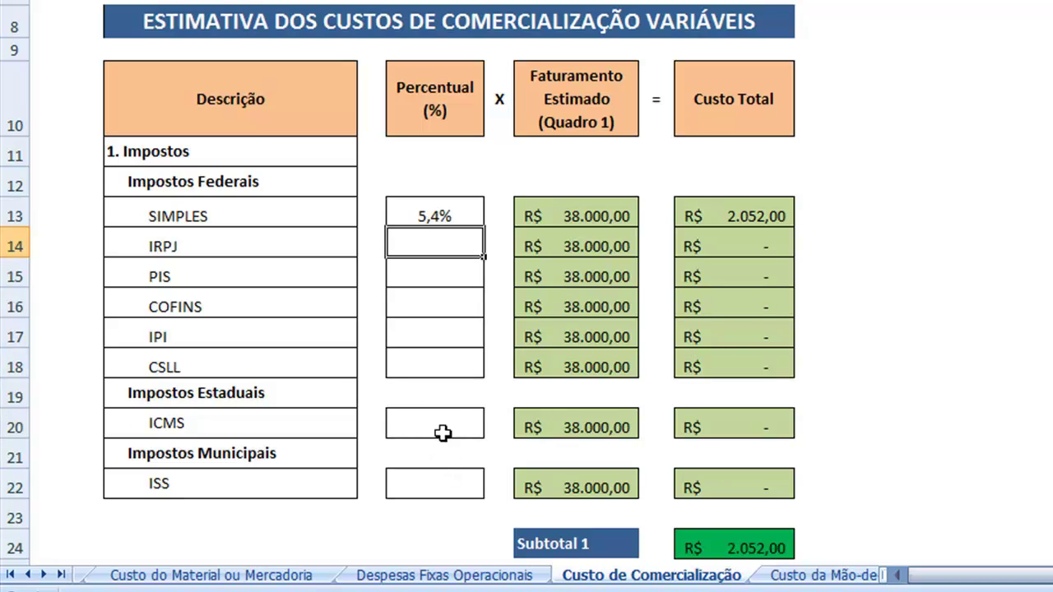
left_click(436, 215)
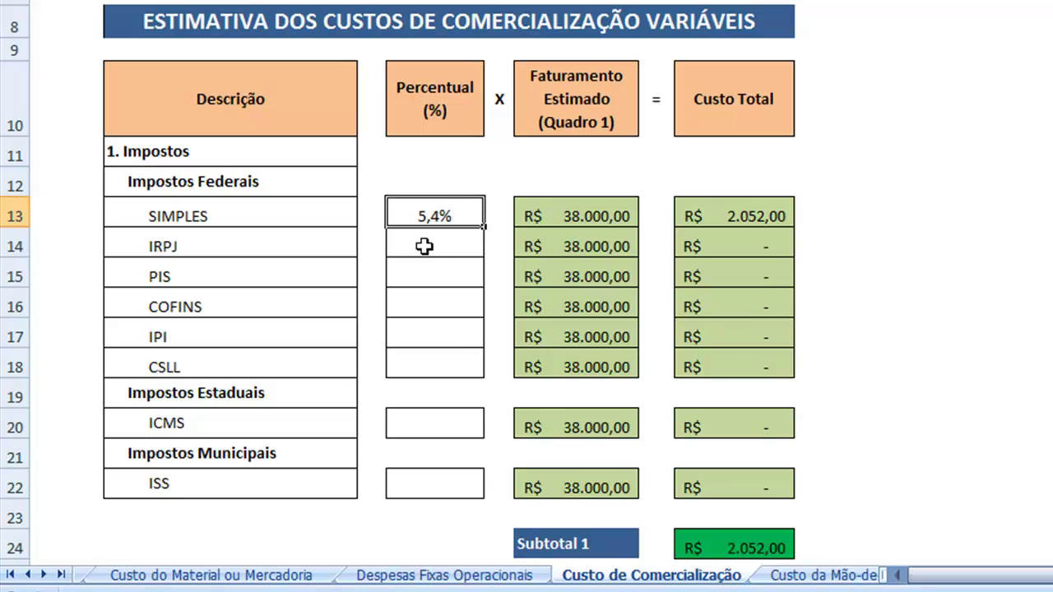
left_click(424, 246)
left_click(426, 274)
left_click(430, 306)
left_click(431, 333)
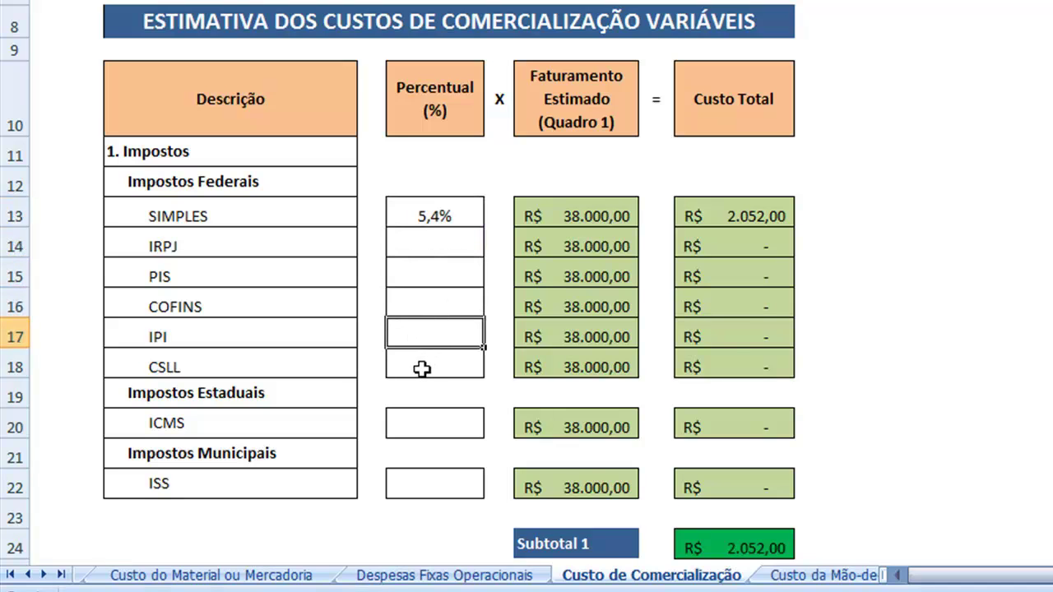
left_click(421, 369)
left_click(426, 421)
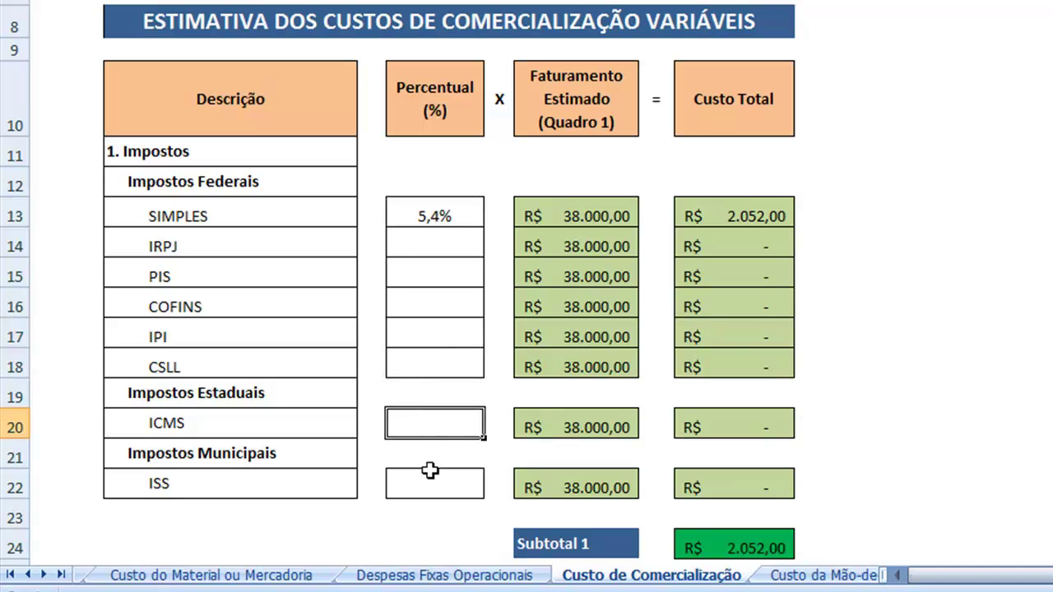
left_click(430, 477)
left_click(434, 216)
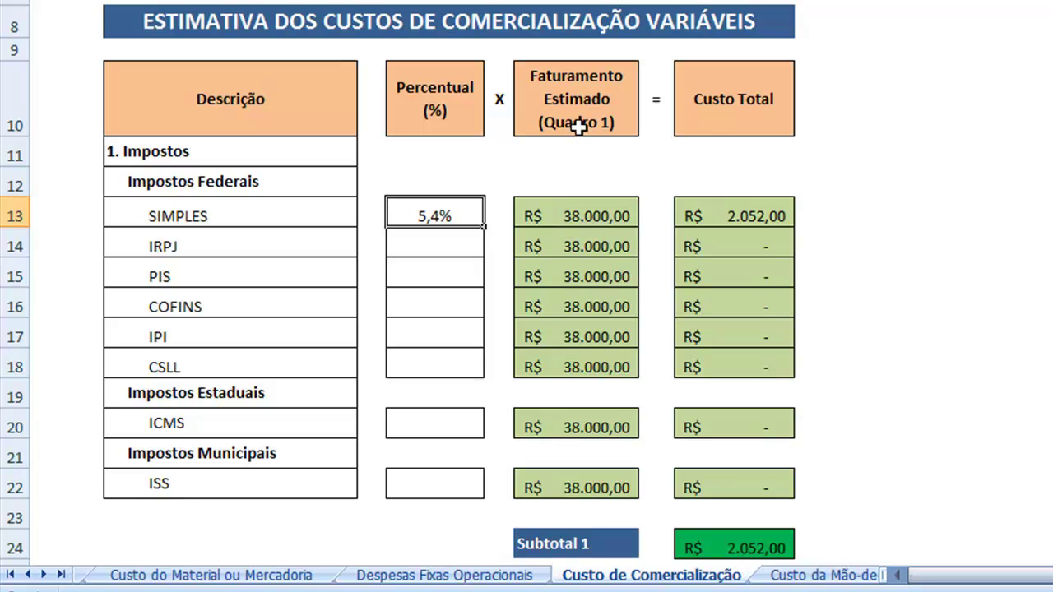
Revisit the Faturamento Mensal TOTAL as the source for the SIMPLES calculation, and return to Custo de Comercialização.
left_click(28, 574)
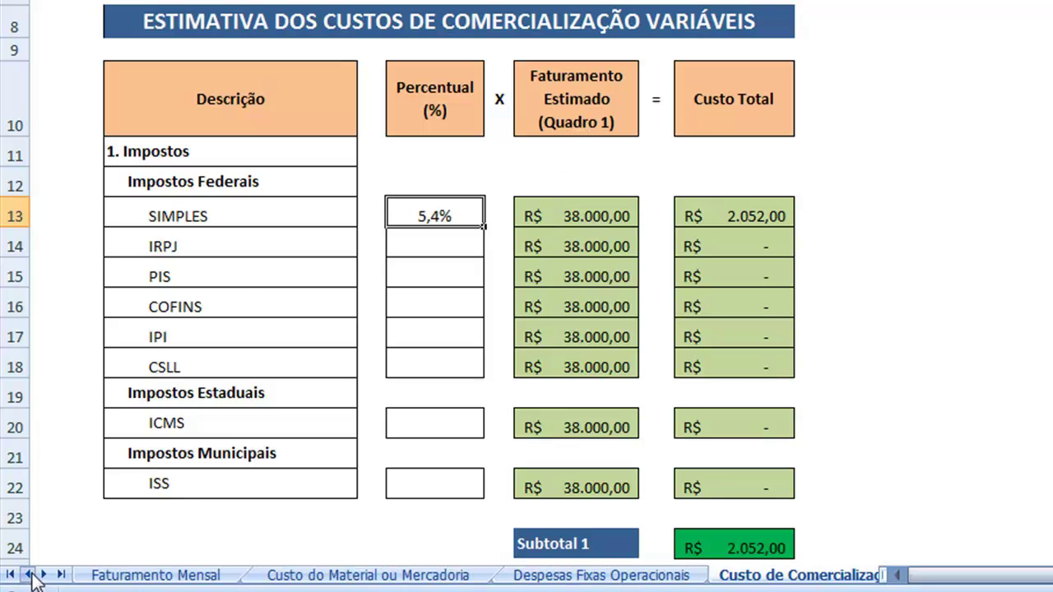
left_click(156, 575)
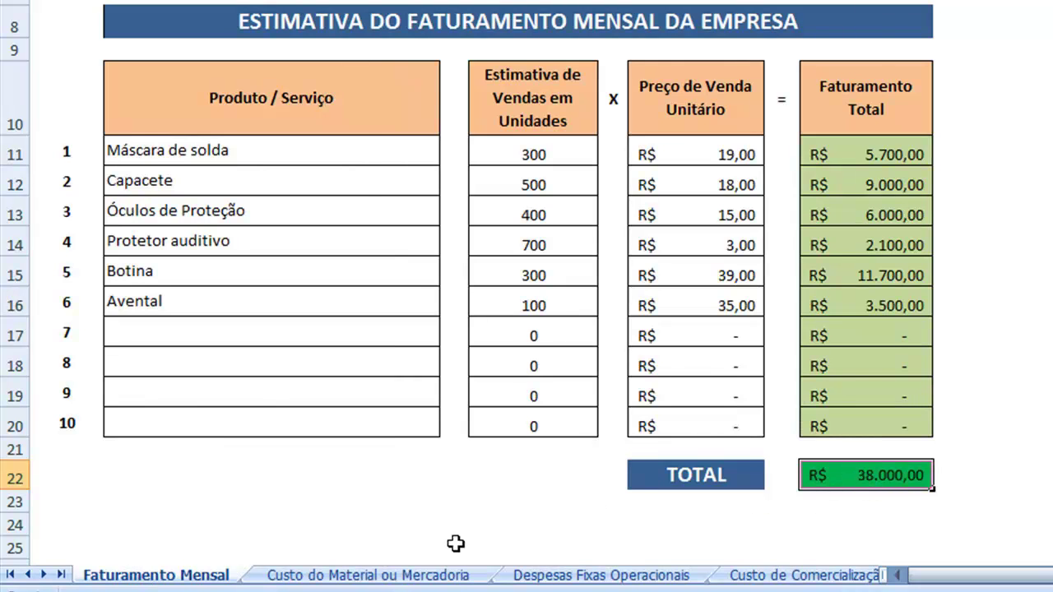
left_click(765, 575)
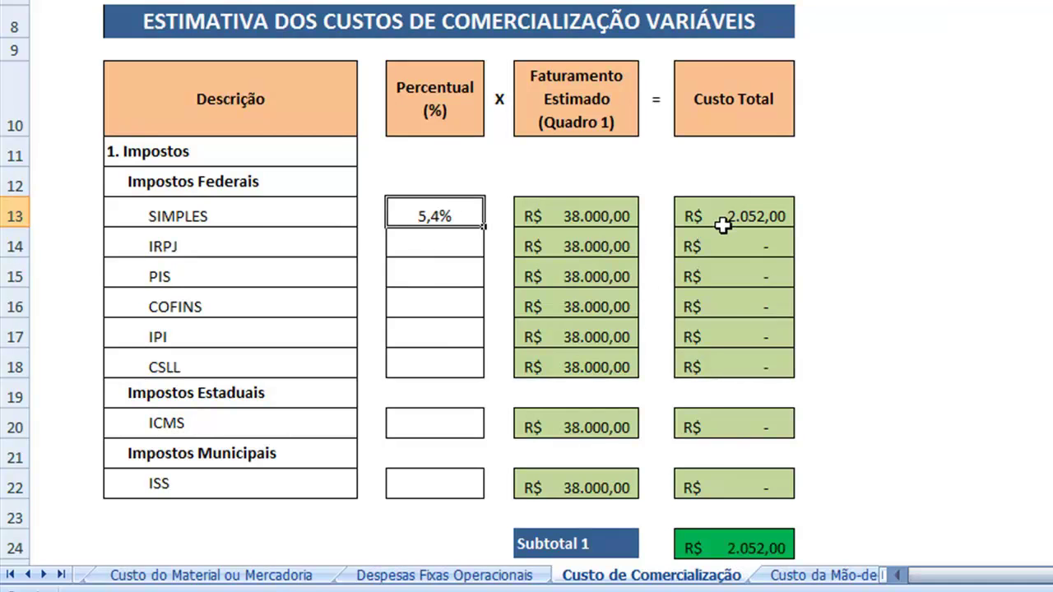
Review Subtotal 1 for taxes and the Gastos com Vendas section down to Subtotal 2.
scroll(722, 225, "down", 2)
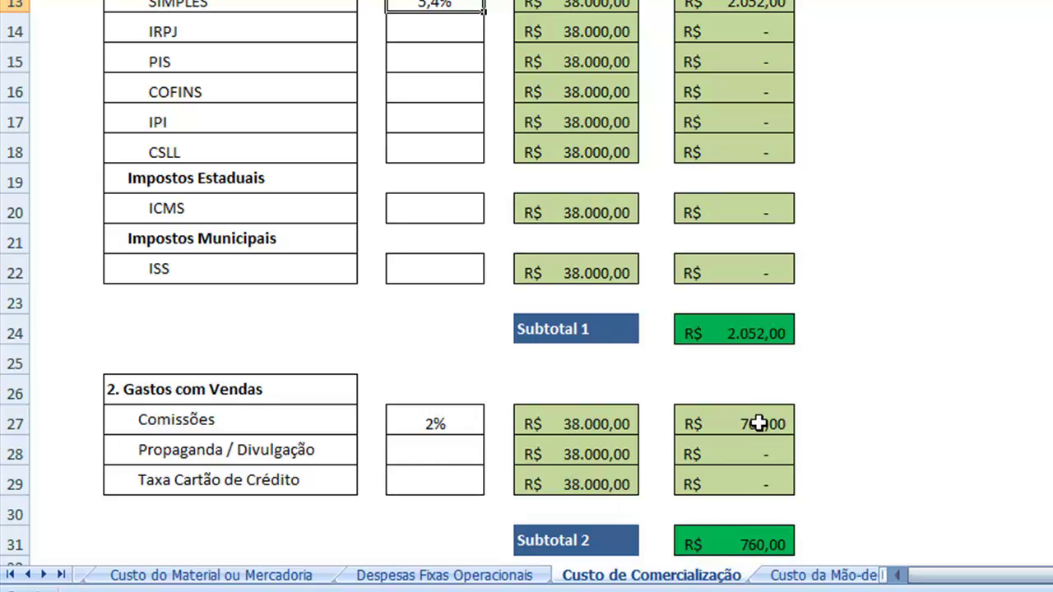
scroll(722, 340, "up", 2)
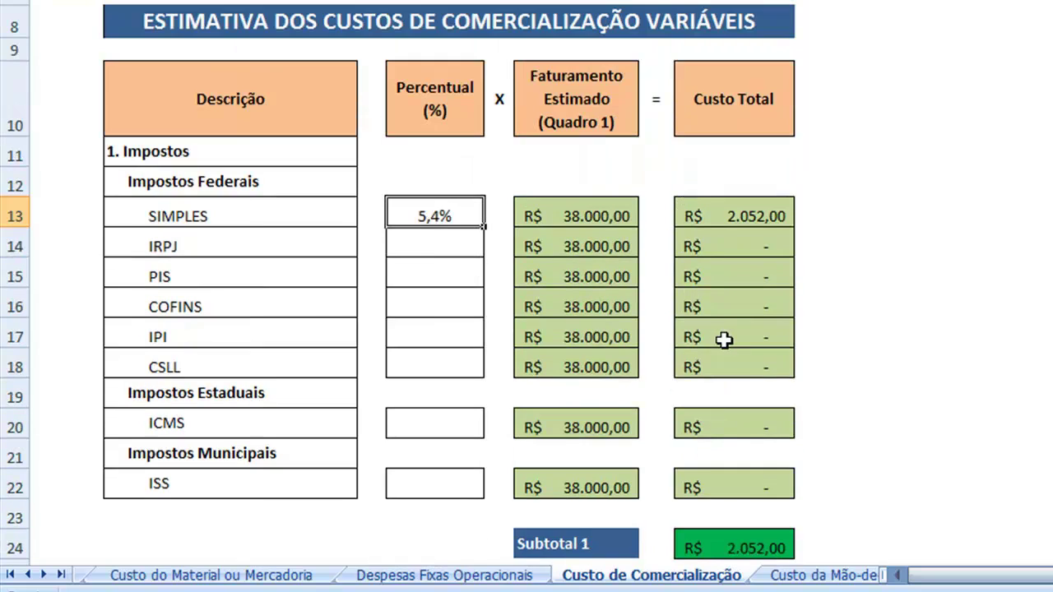
scroll(728, 404, "down", 2)
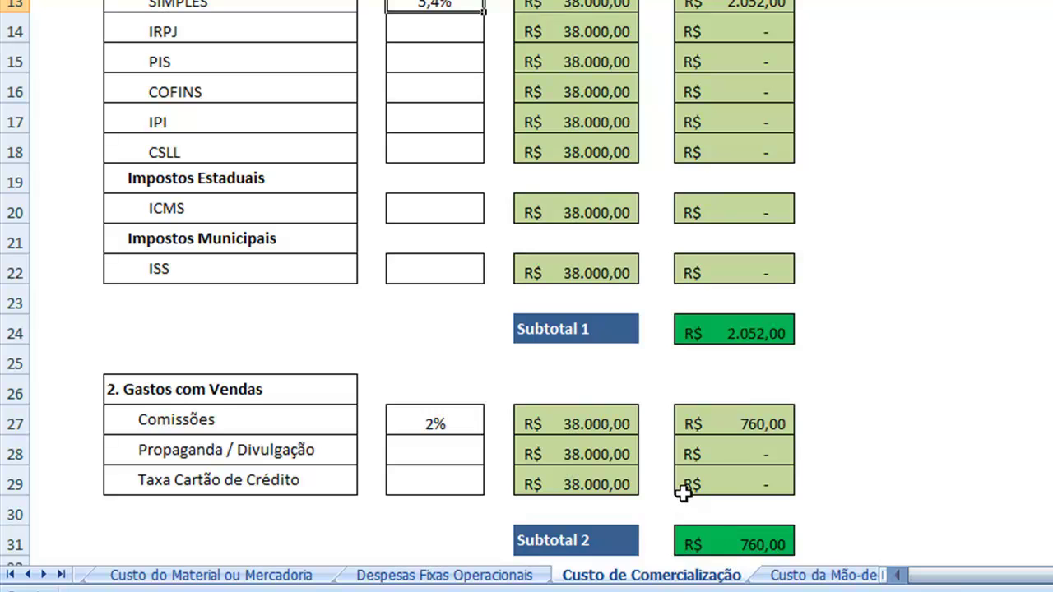
Open the Custo da Mão-de-obra sheet and review the roles, employee counts, salaries and social charges in Quadro 5.
left_click(834, 577)
scroll(759, 306, "down", 2)
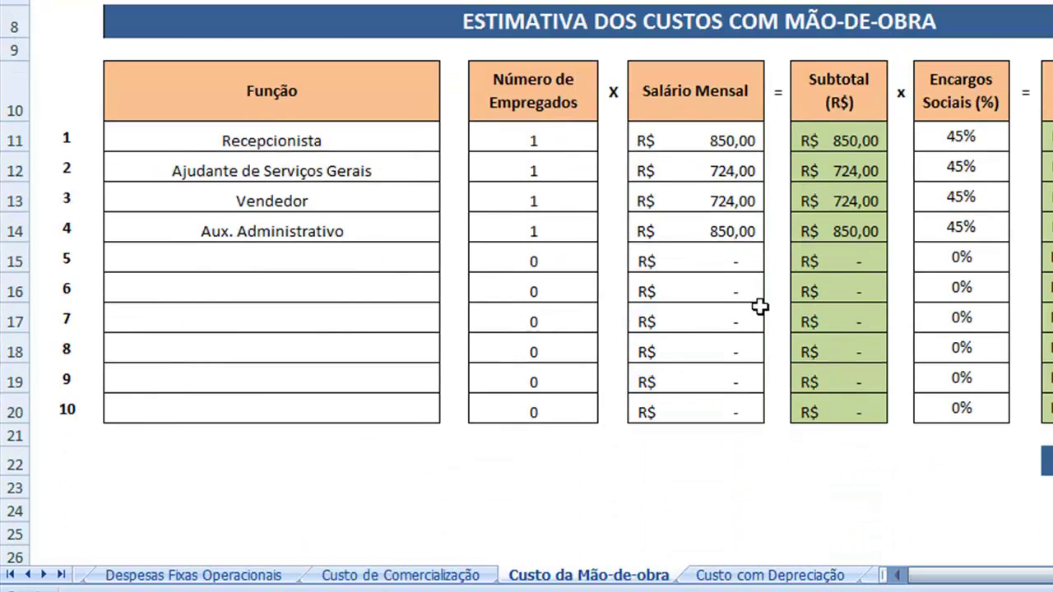
scroll(759, 307, "up", 1)
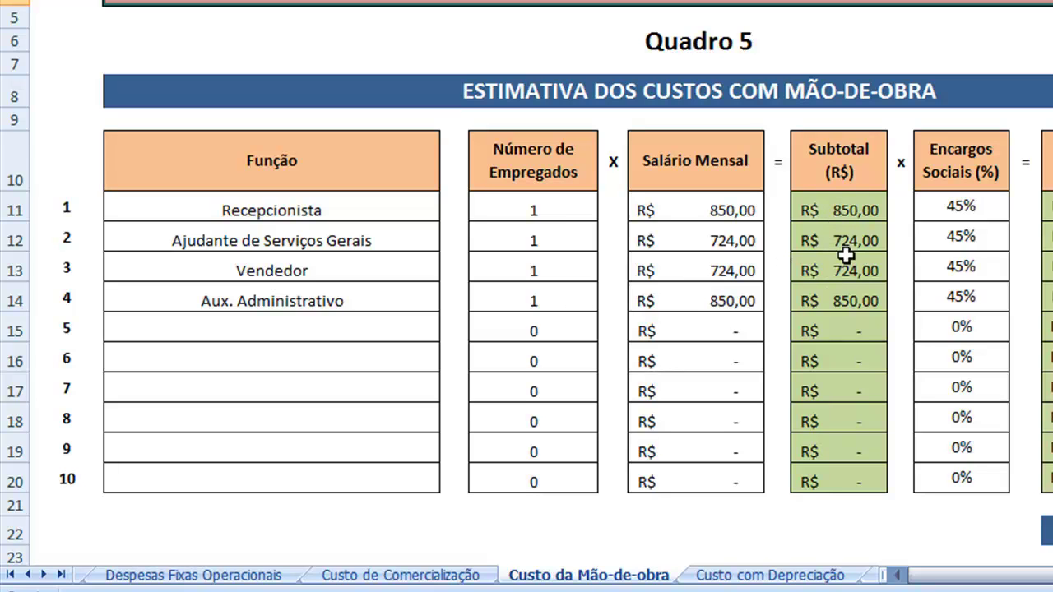
Set the Número de Empregados for Recepcionista to 2.
double_click(547, 212)
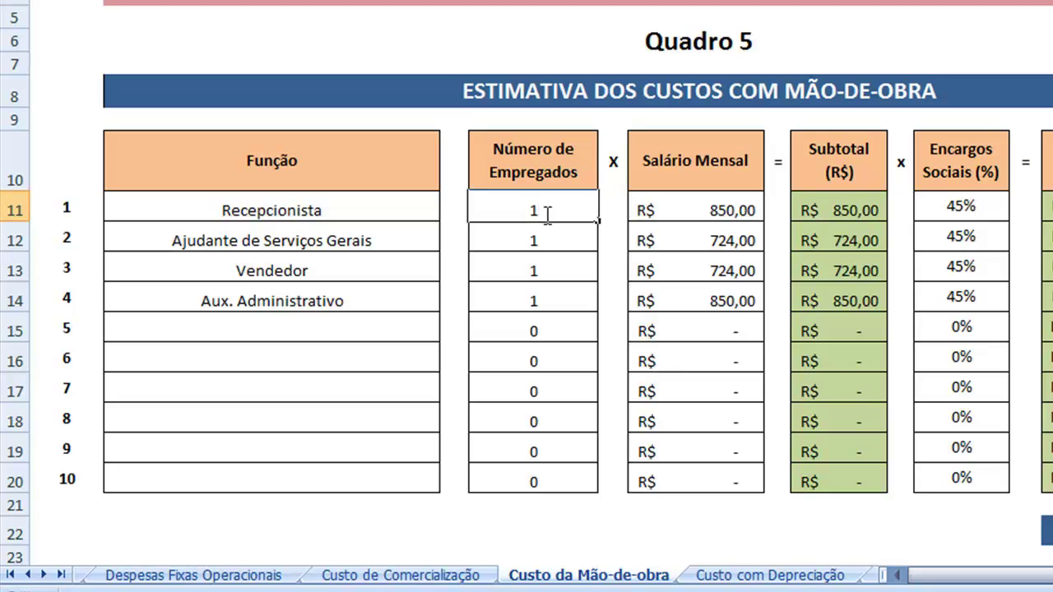
double_click(546, 212)
type("2")
key("Return")
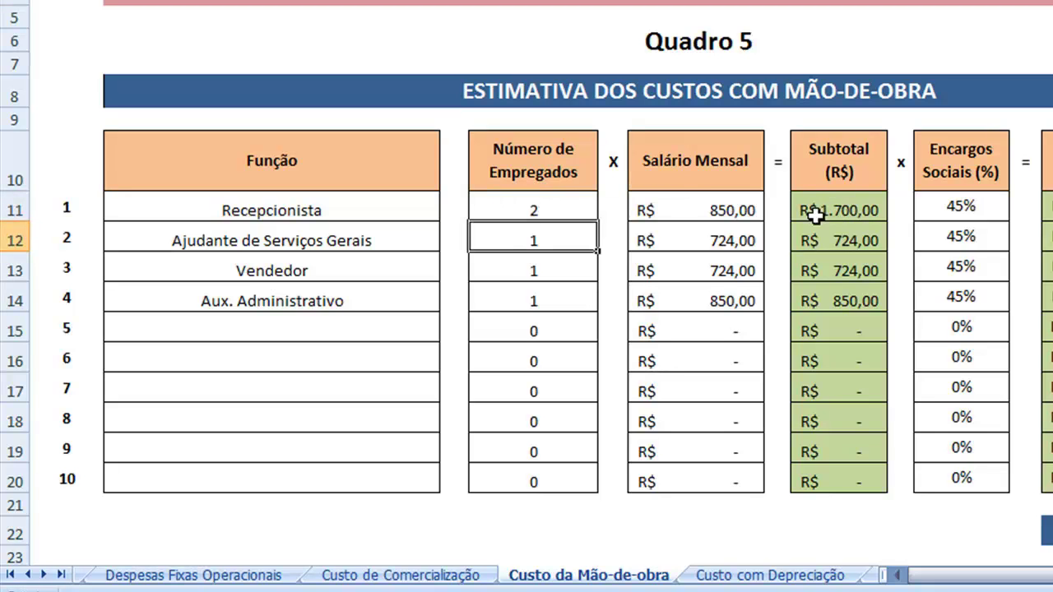
Restore the Número de Empregados for Recepcionista to 1 and check the Subtotal column.
double_click(542, 212)
double_click(543, 212)
type("1")
key("Return")
left_click(872, 250)
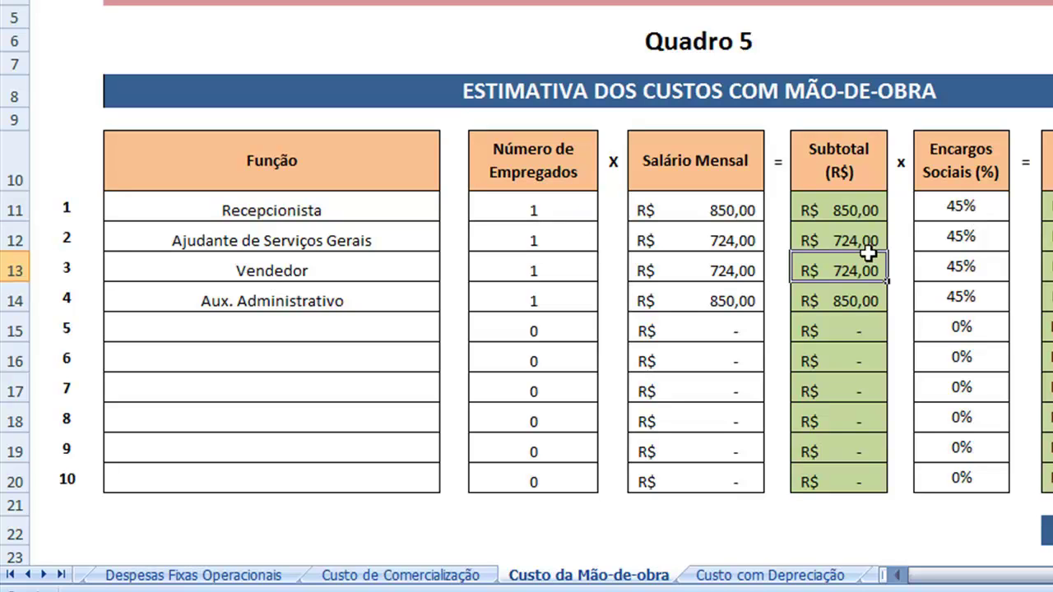
Set the Encargos Sociais (%) for Recepcionista to 0%.
left_click(964, 211)
double_click(969, 212)
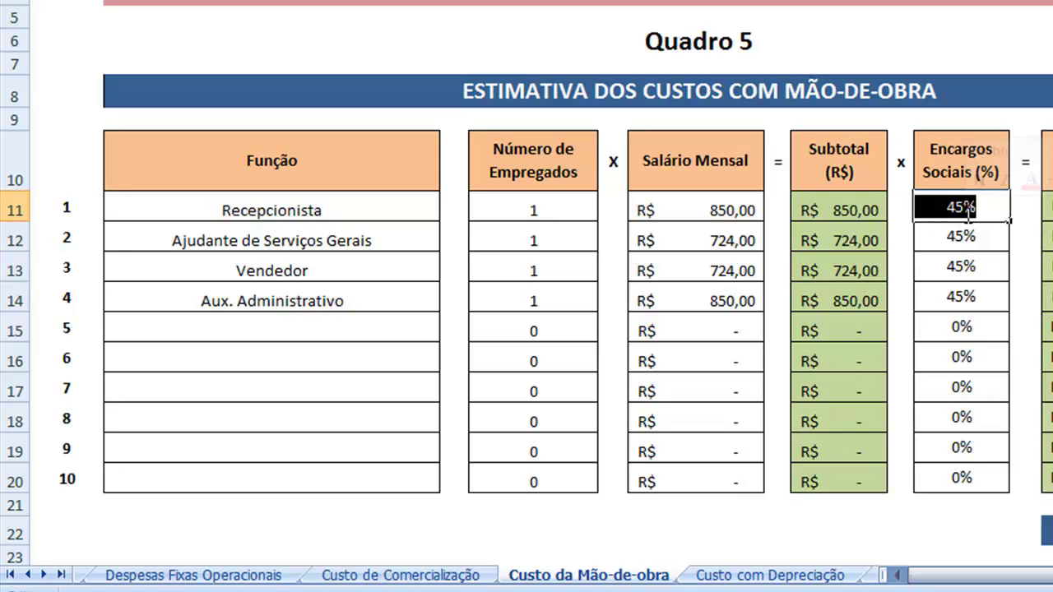
type("0")
key("Return")
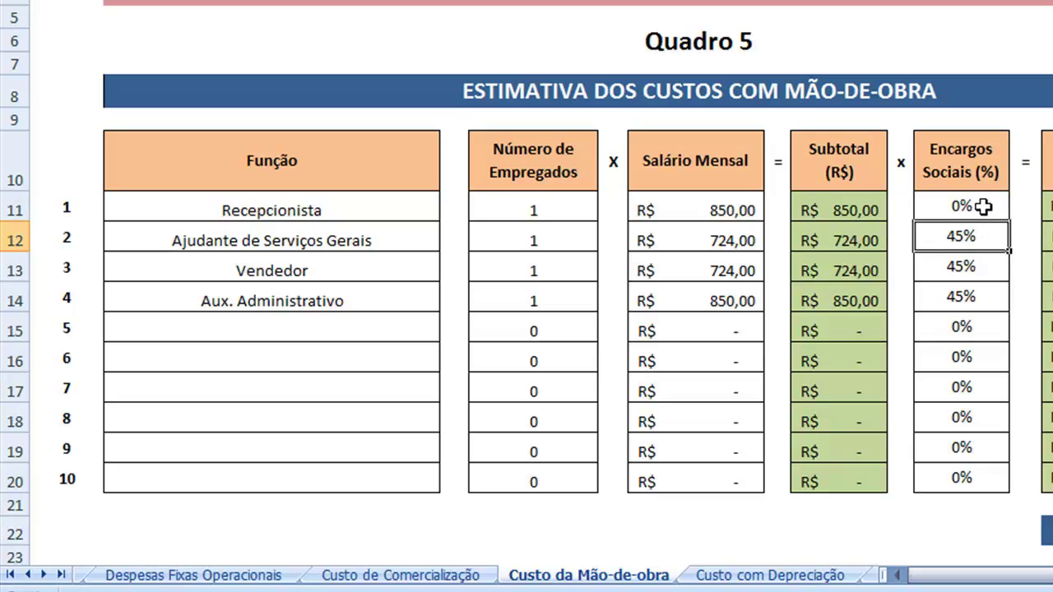
Try to restore the Encargos Sociais (%) for Recepcionista by entering 45 and 0,45.
double_click(985, 206)
key("BackSpace")
key("BackSpace")
type("45")
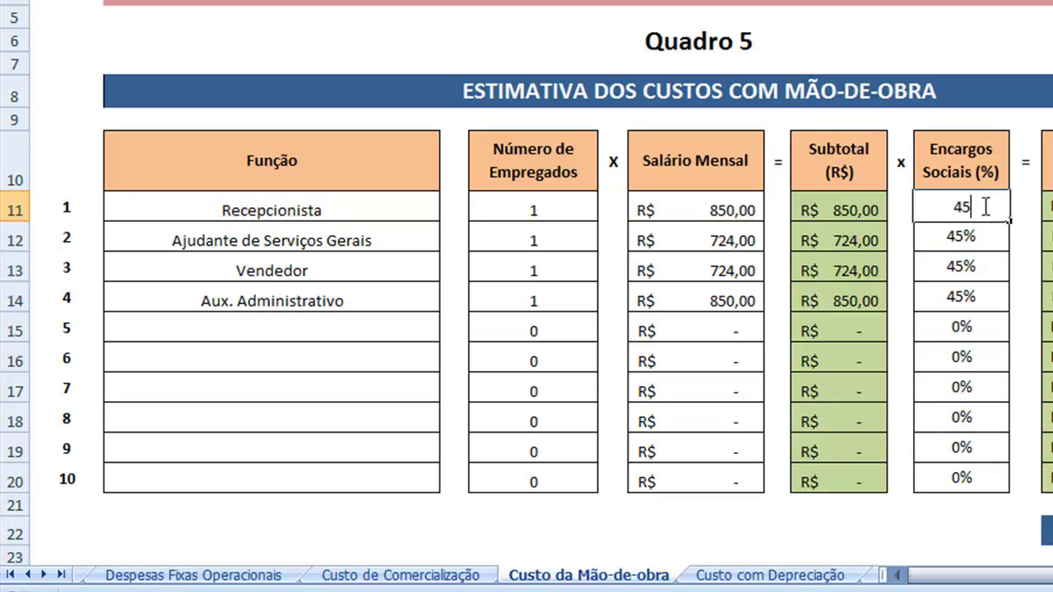
key("Return")
left_click(984, 205)
type("0,45")
key("Return")
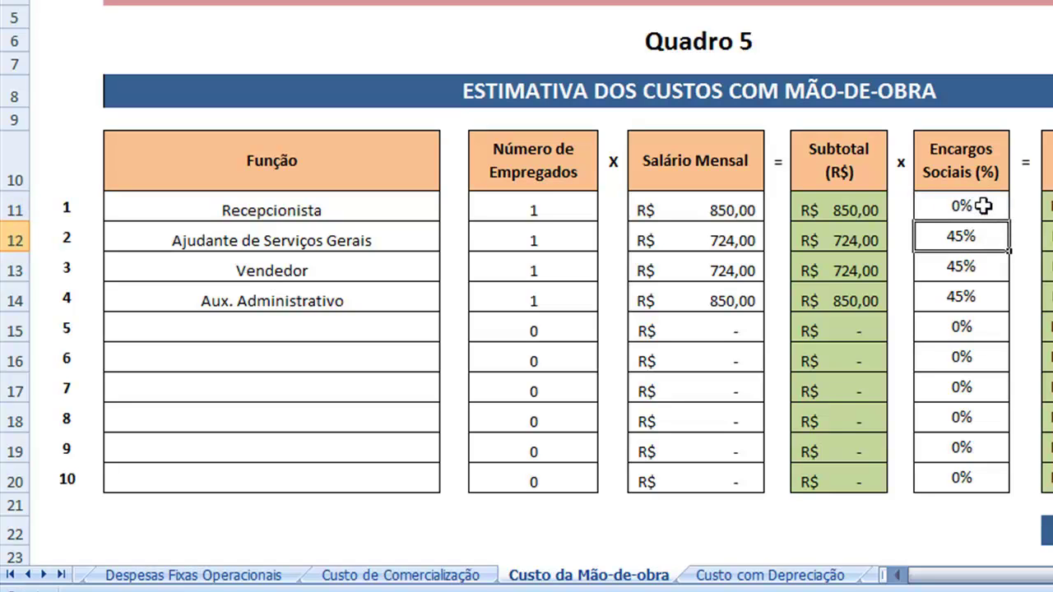
Set the Encargos Sociais (%) for Recepcionista to 45%.
left_click(985, 205)
type("45")
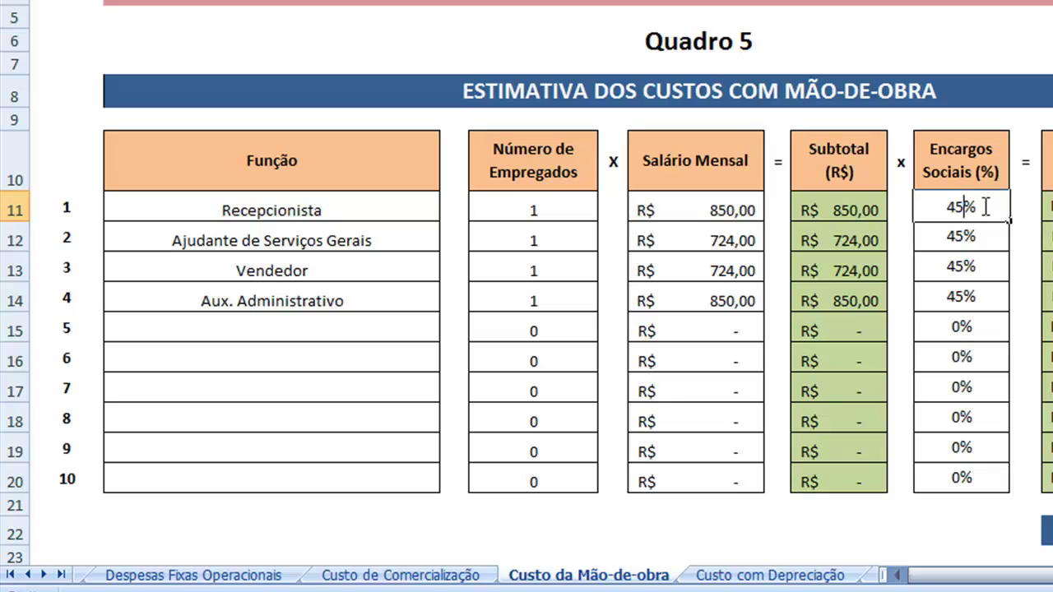
key("Return")
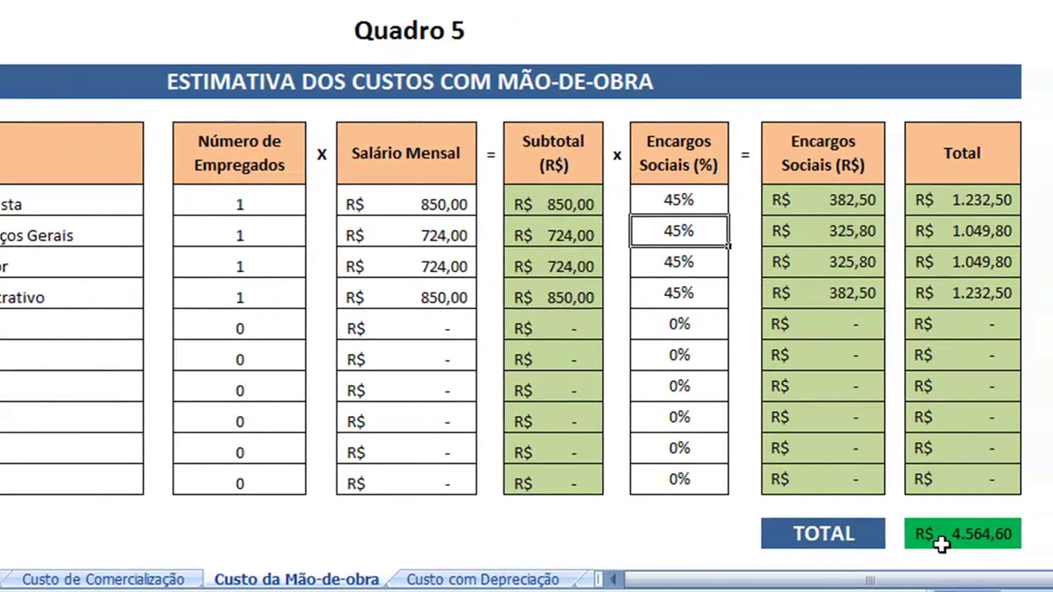
Check the labour cost TOTAL and the Encargos Sociais (R$) and Total columns of Quadro 5.
left_click(942, 536)
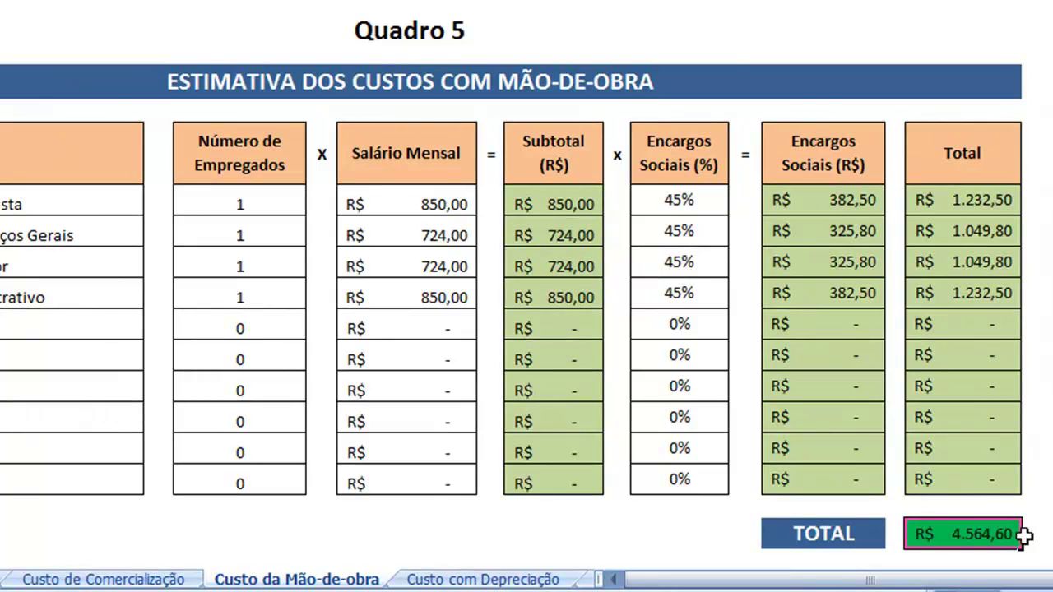
scroll(953, 434, "down", 1)
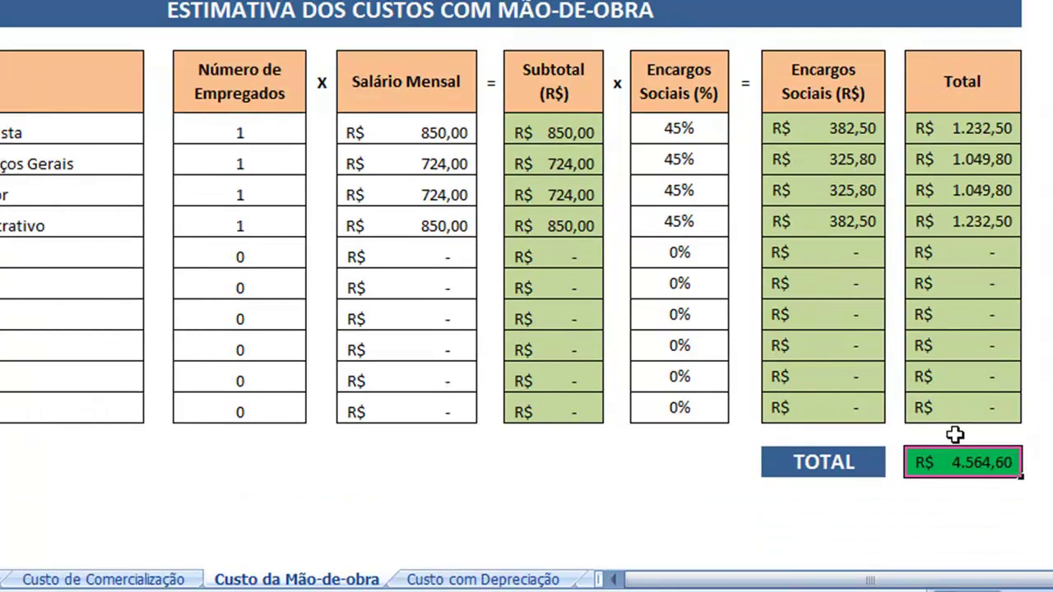
scroll(621, 395, "up", 2)
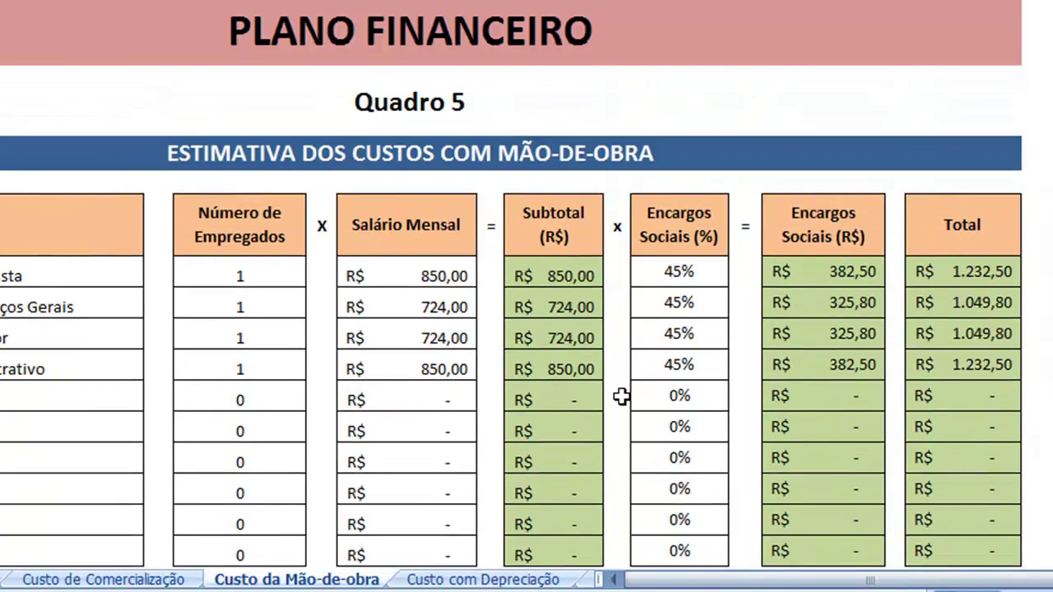
scroll(621, 395, "down", 1)
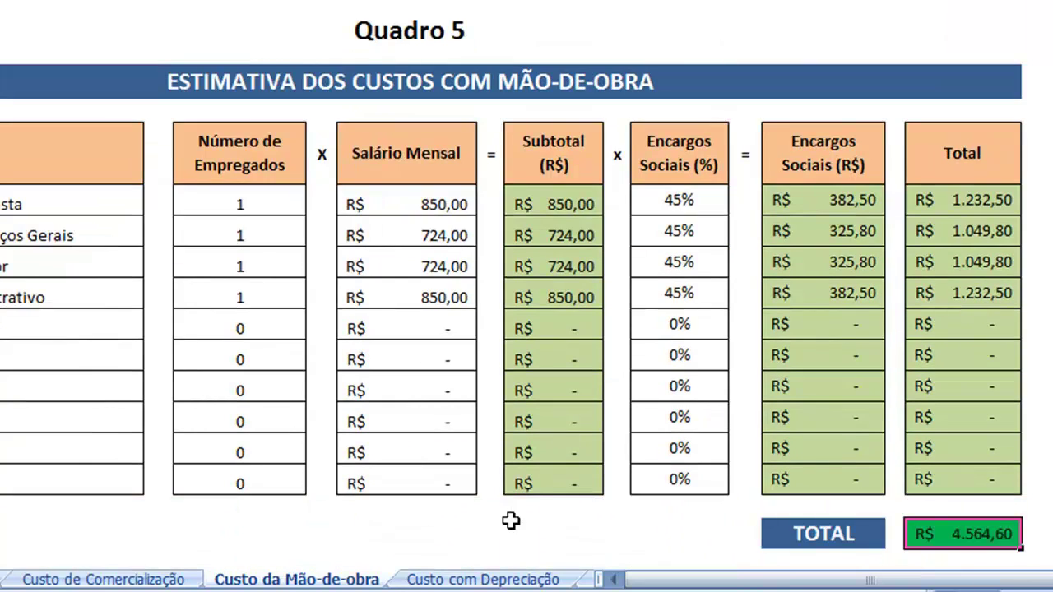
Open the Custo com Depreciação sheet and review the Vida Útil em Anos of the four listed fixed assets.
left_click(478, 580)
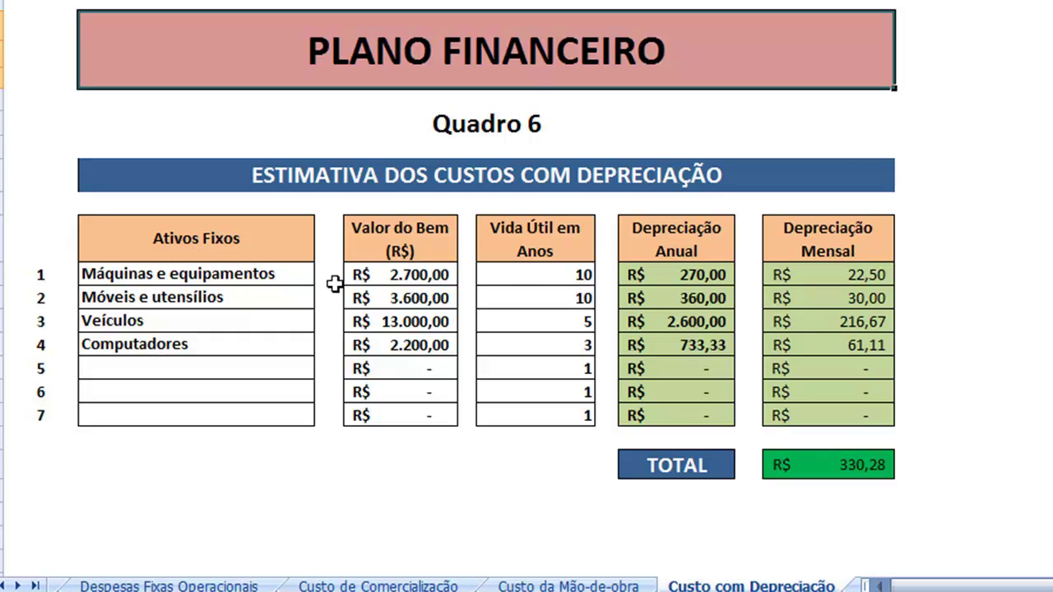
left_click(536, 278)
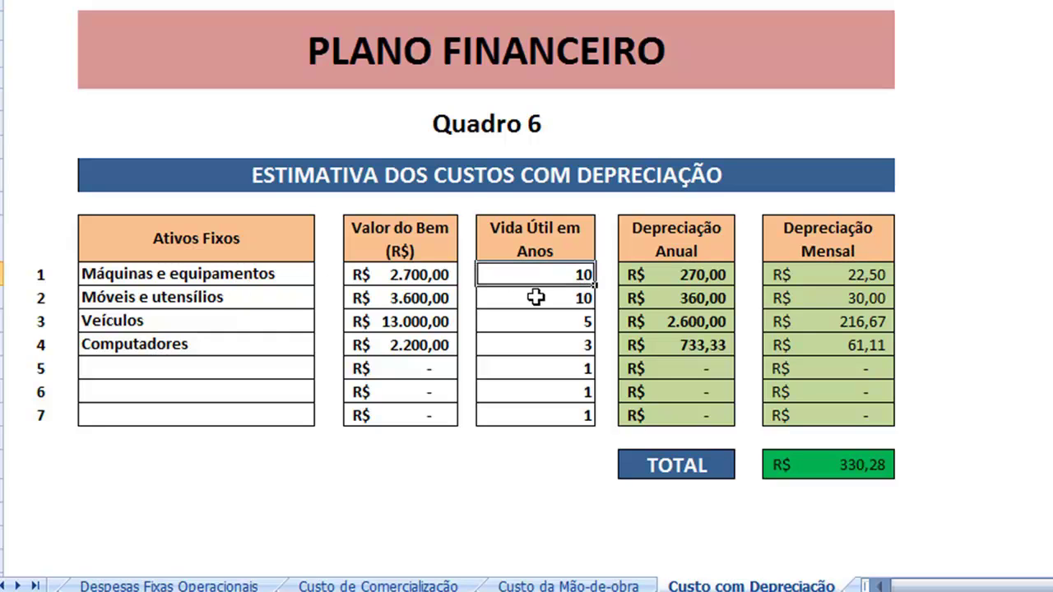
left_click(538, 297)
left_click(533, 320)
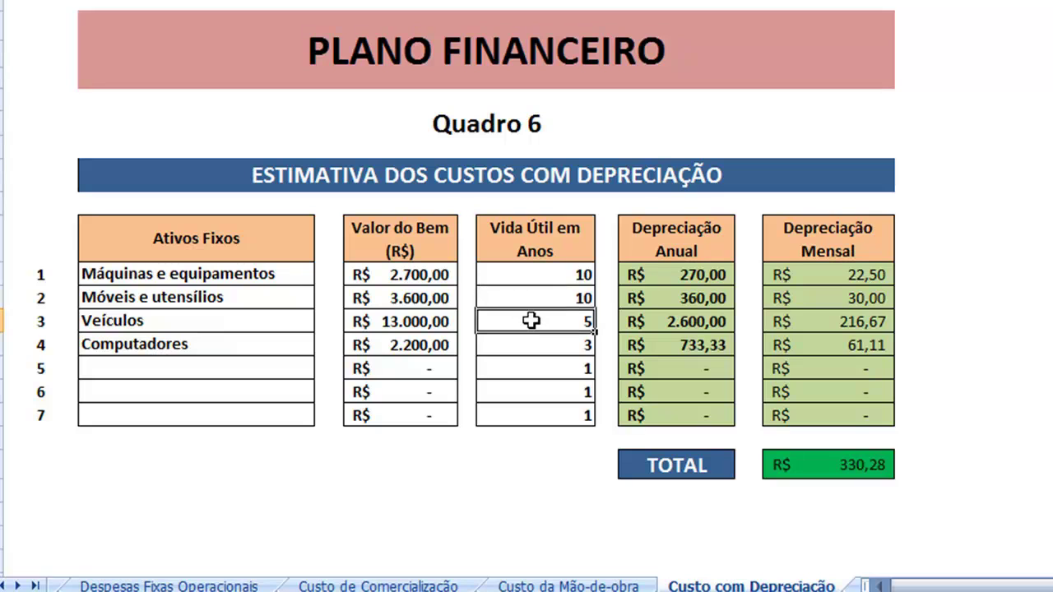
left_click(530, 344)
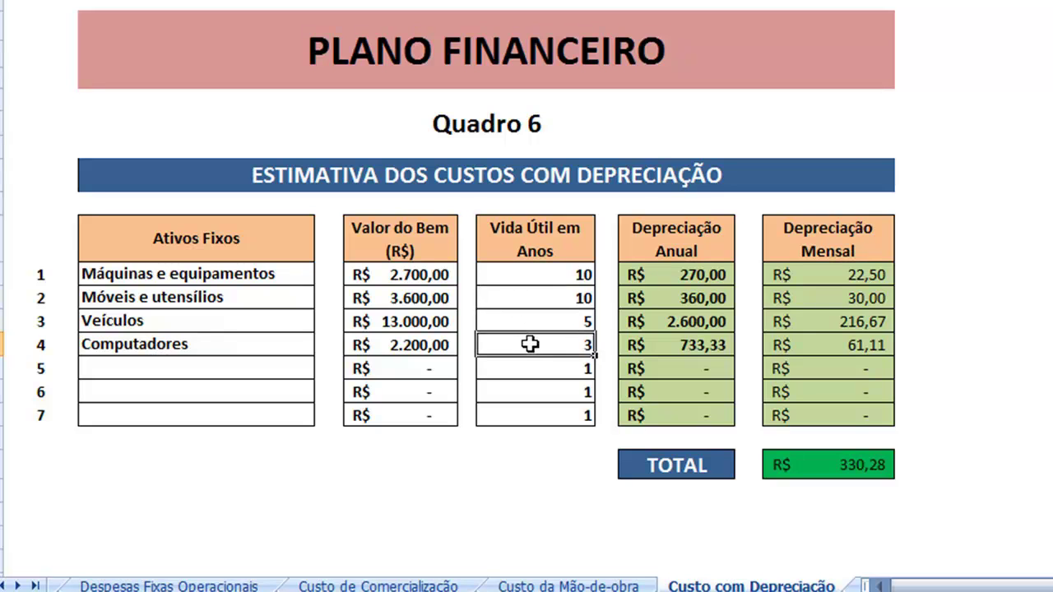
Review the Valor do Bem (R$) of each fixed asset and the Depreciação Mensal TOTAL in Quadro 6.
left_click(416, 278)
left_click(420, 300)
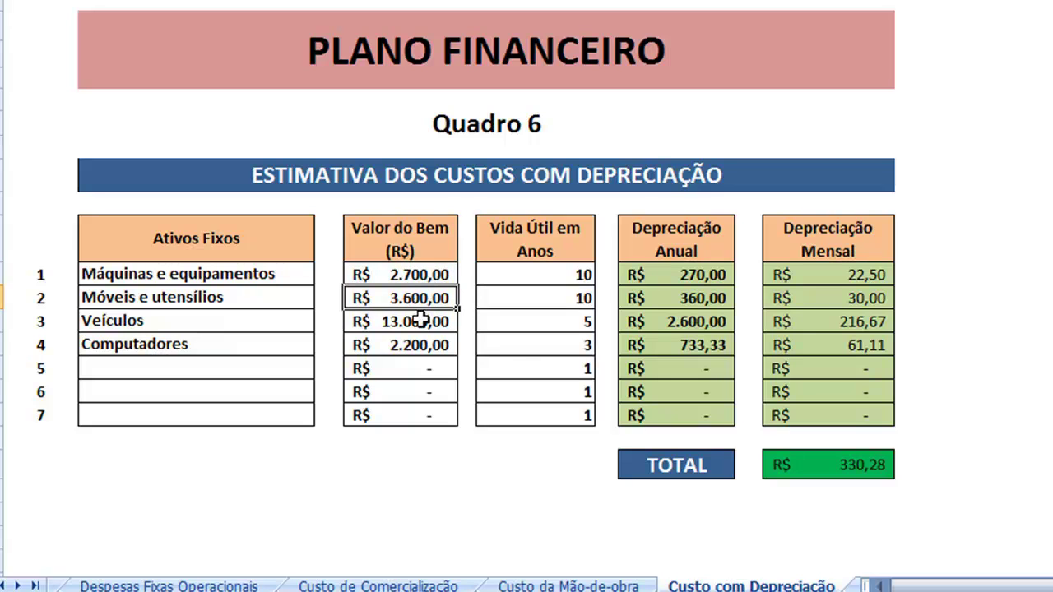
left_click(415, 322)
left_click(415, 344)
left_click(416, 323)
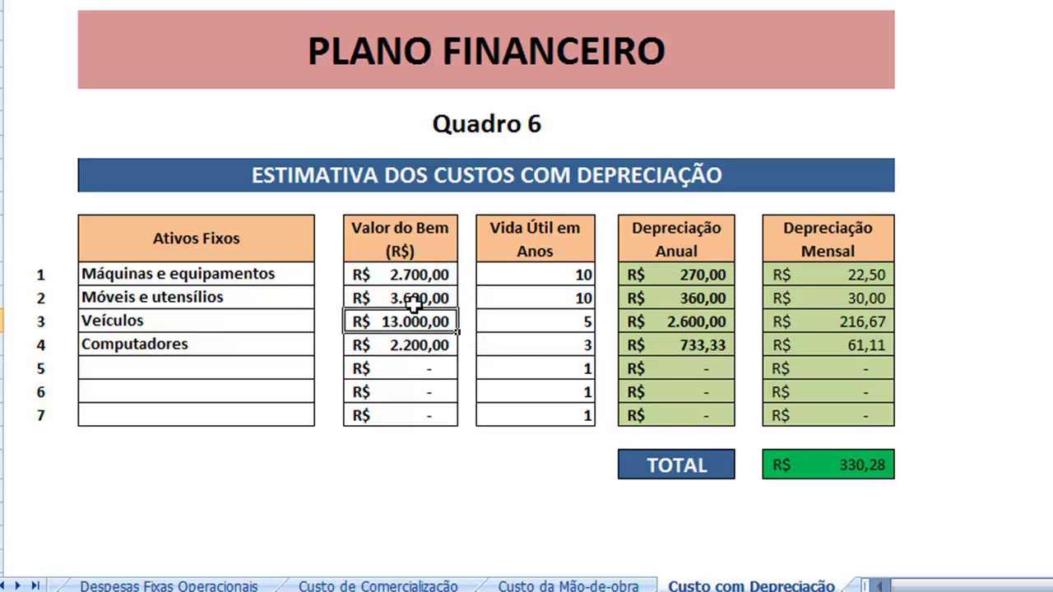
left_click(417, 299)
left_click(416, 277)
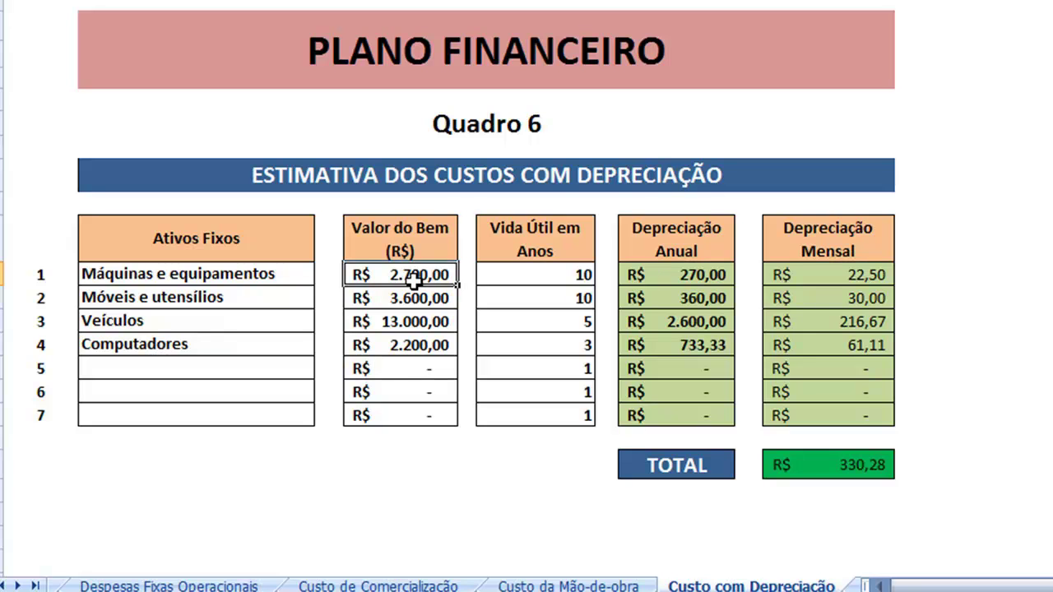
left_click(408, 347)
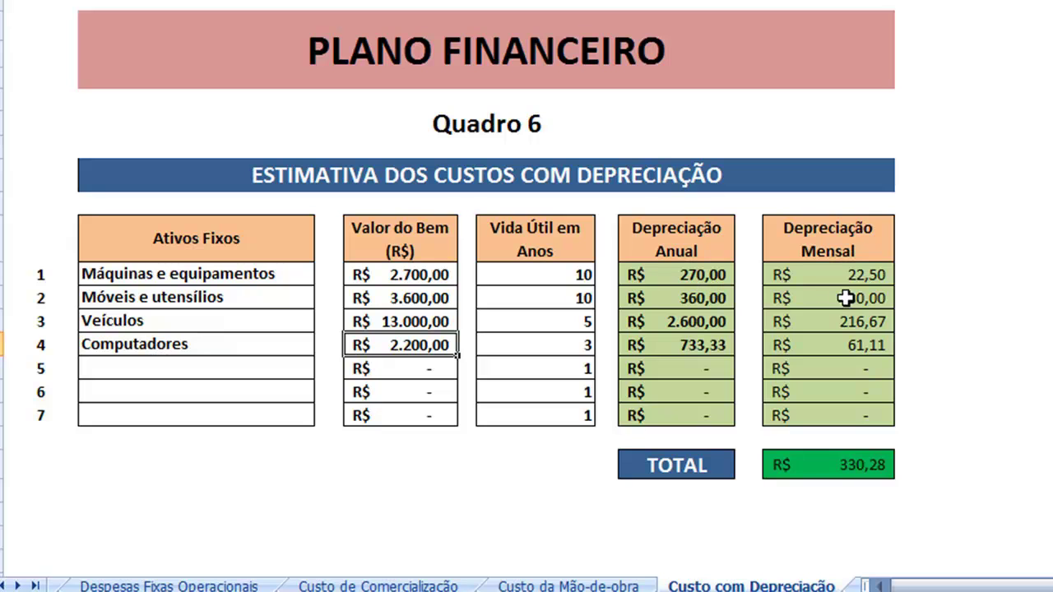
left_click(823, 466)
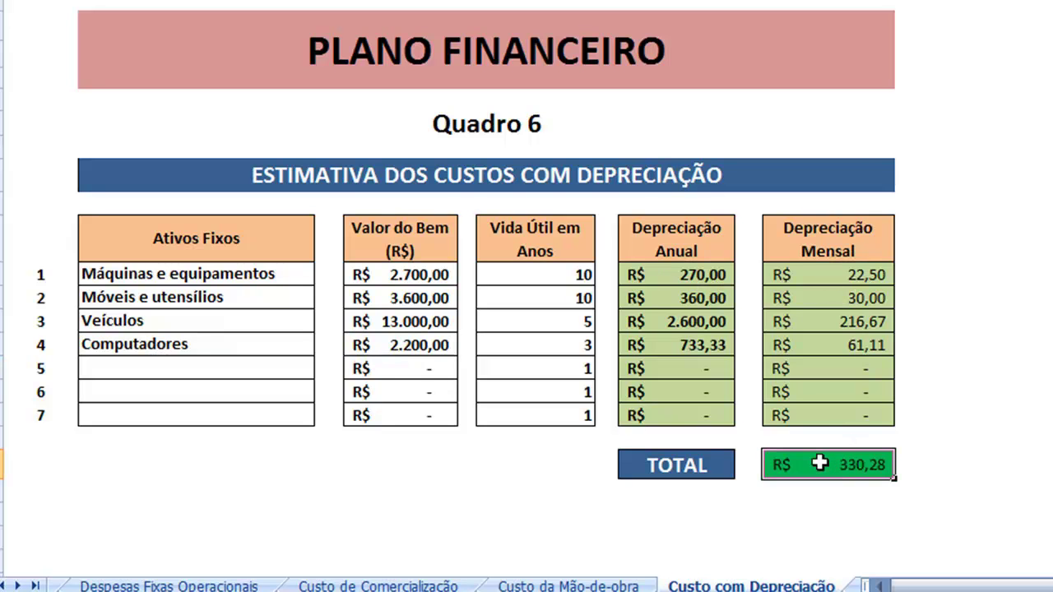
Open the Demonstrativo de Resultado sheet and look over the Quadro 7 lines.
key("ctrl+Page_Down")
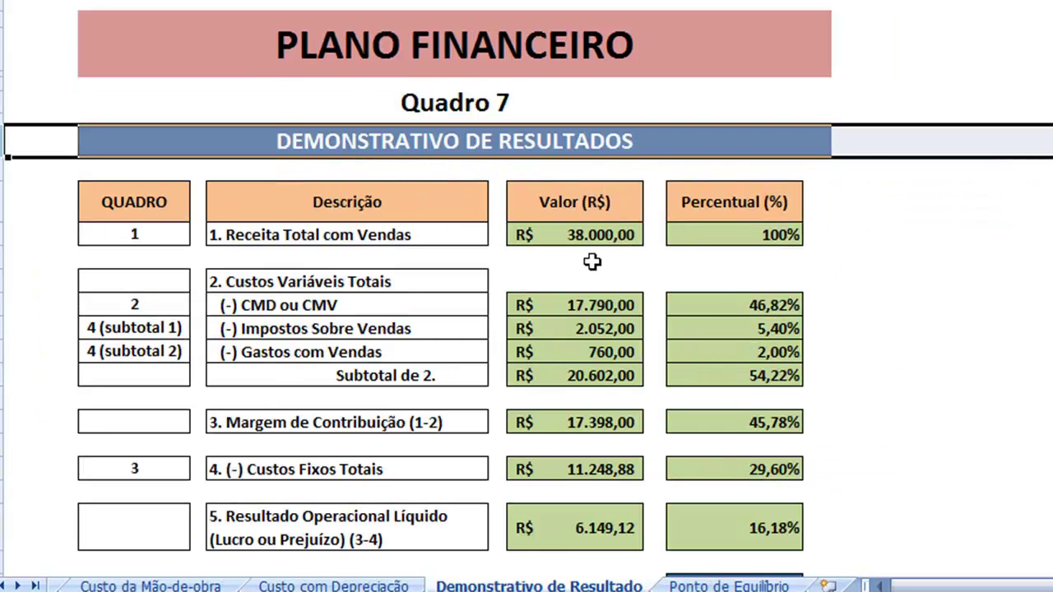
scroll(710, 213, "down", 1)
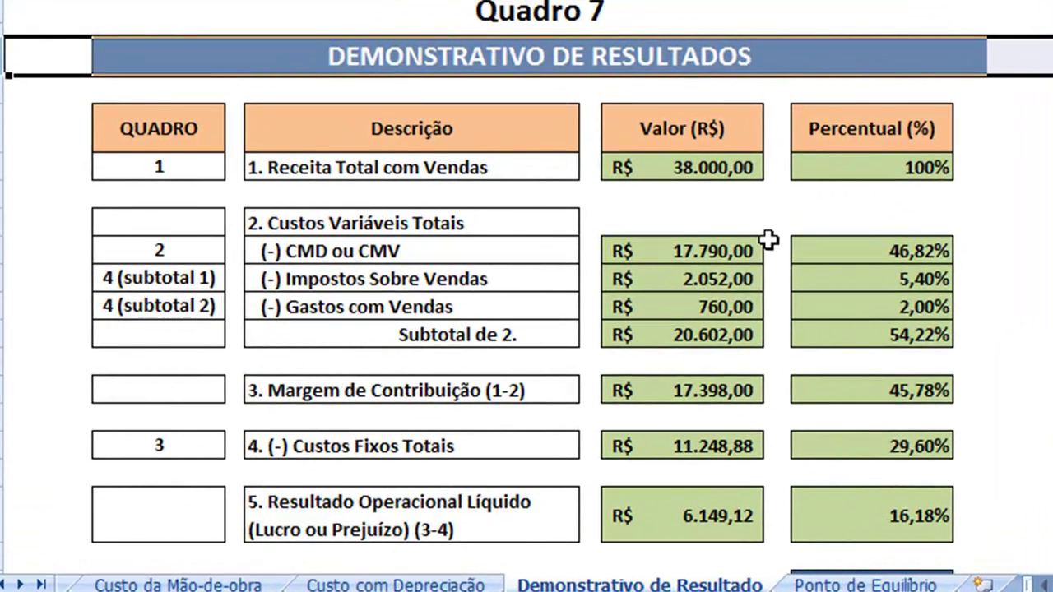
scroll(763, 239, "down", 1)
scroll(764, 239, "up", 1)
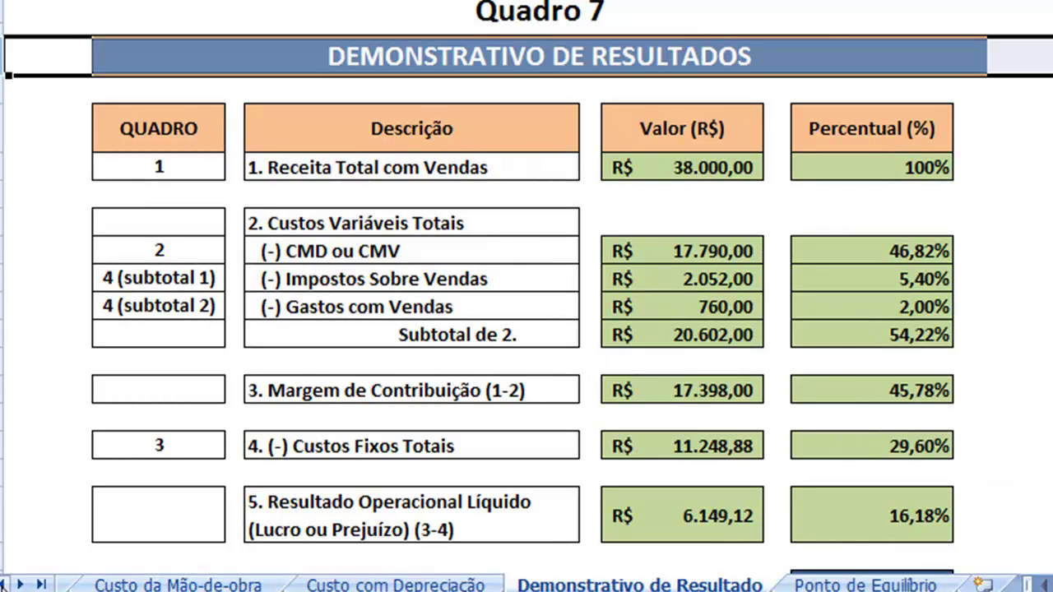
Compare Salários + Encargos (Quadro 5) on the Despesas Fixas Operacionais sheet with the TOTAL on the Custo da Mão-de-obra sheet.
left_click(10, 584)
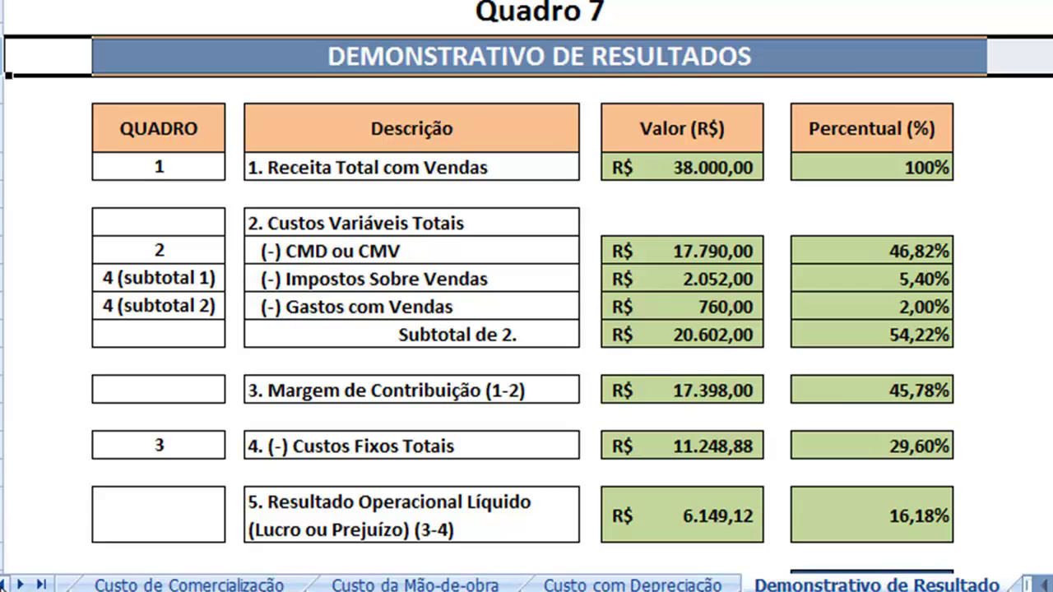
left_click(10, 584)
left_click(189, 584)
scroll(549, 435, "down", 1)
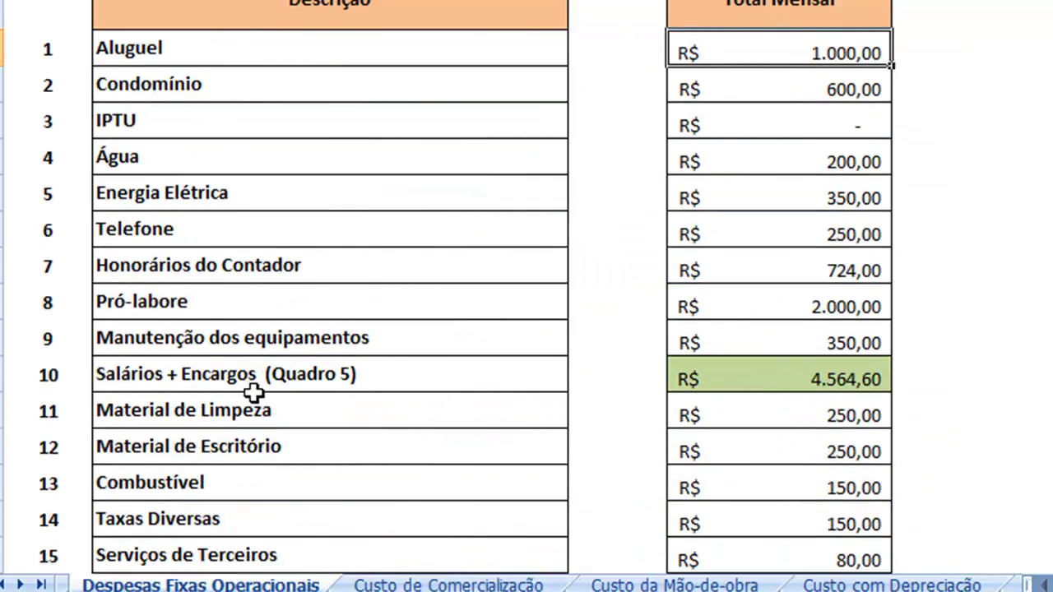
left_click(708, 585)
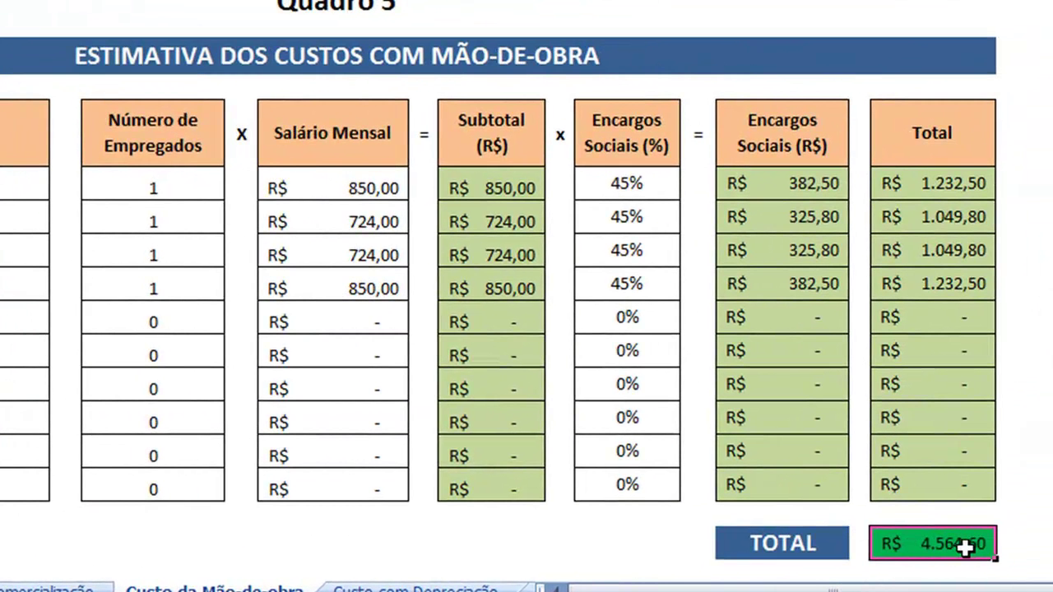
Inspect the formula behind the Margem de Contribuição (1-2) value in Quadro 7.
scroll(208, 477, "down", 2)
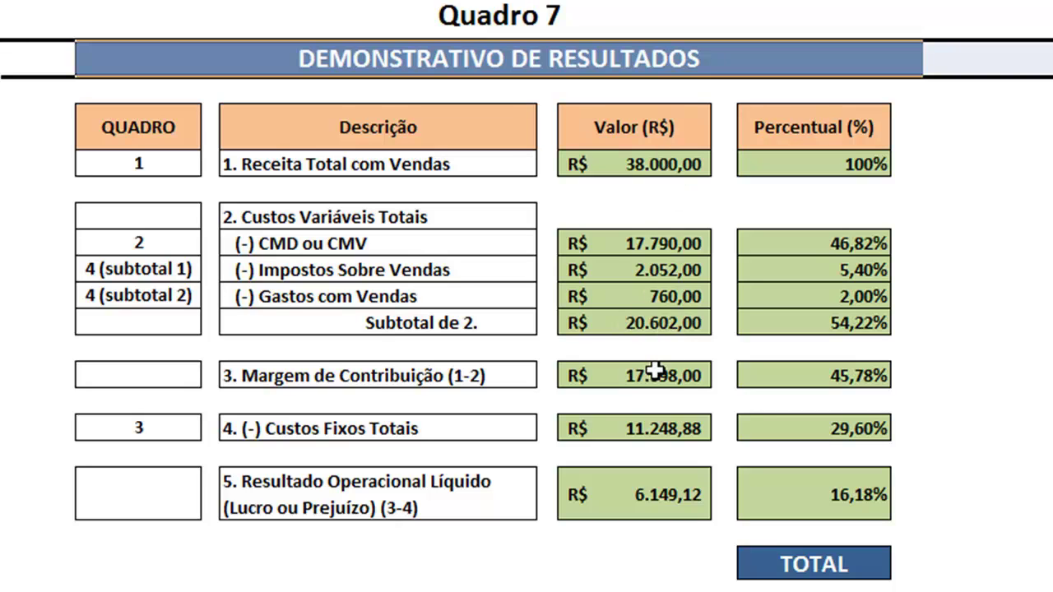
double_click(607, 377)
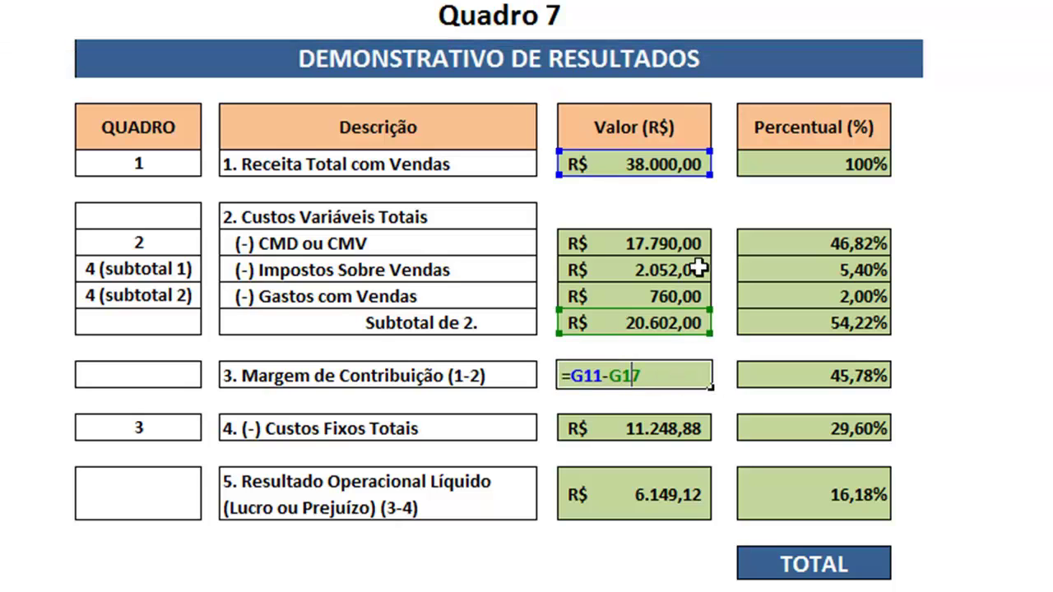